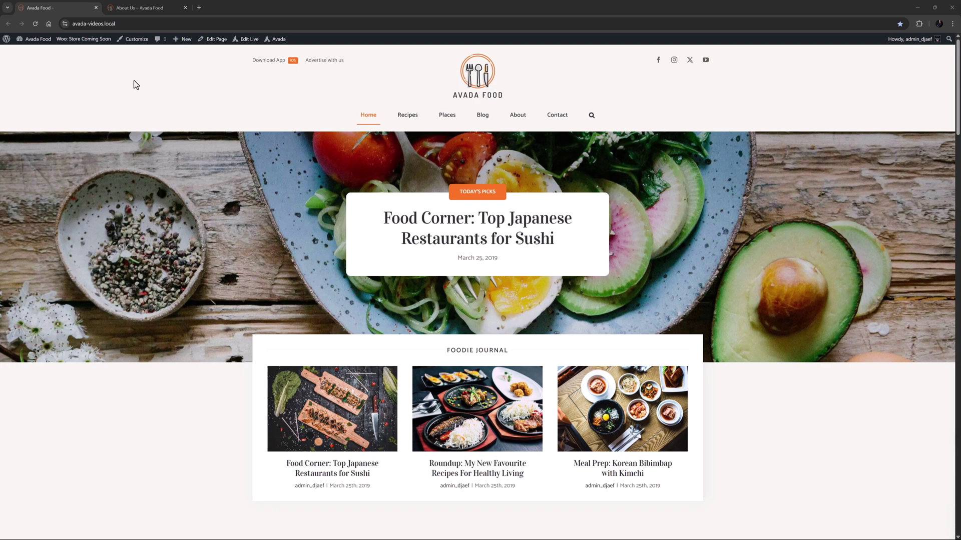
# Step: On the About Us page, insert an Image Carousel element below the Our Favourite Food heading
pyautogui.click(129, 7)
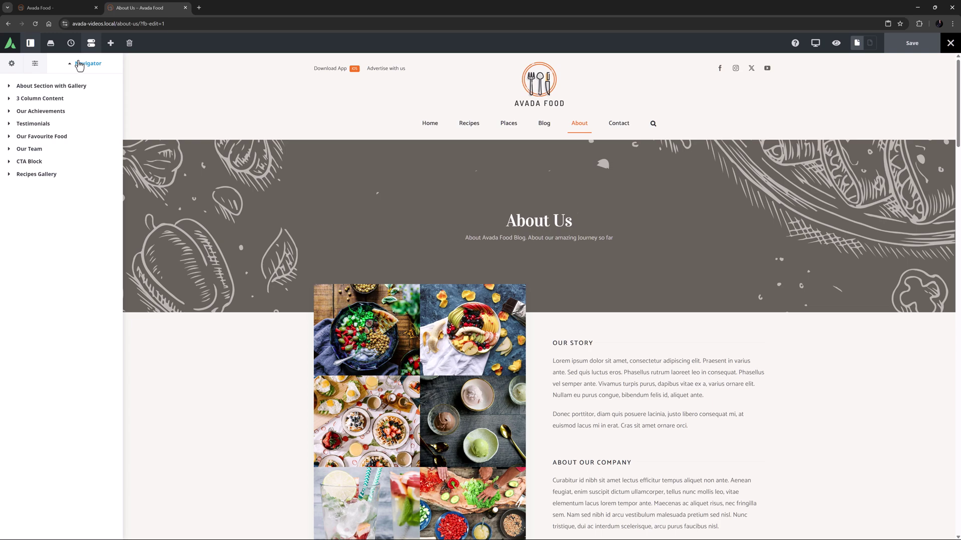
pyautogui.click(32, 136)
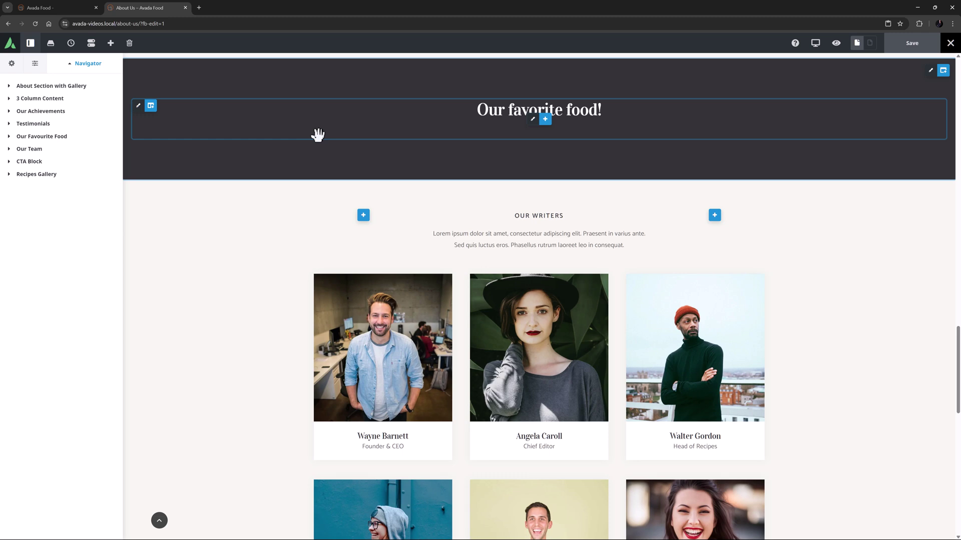
pyautogui.click(544, 120)
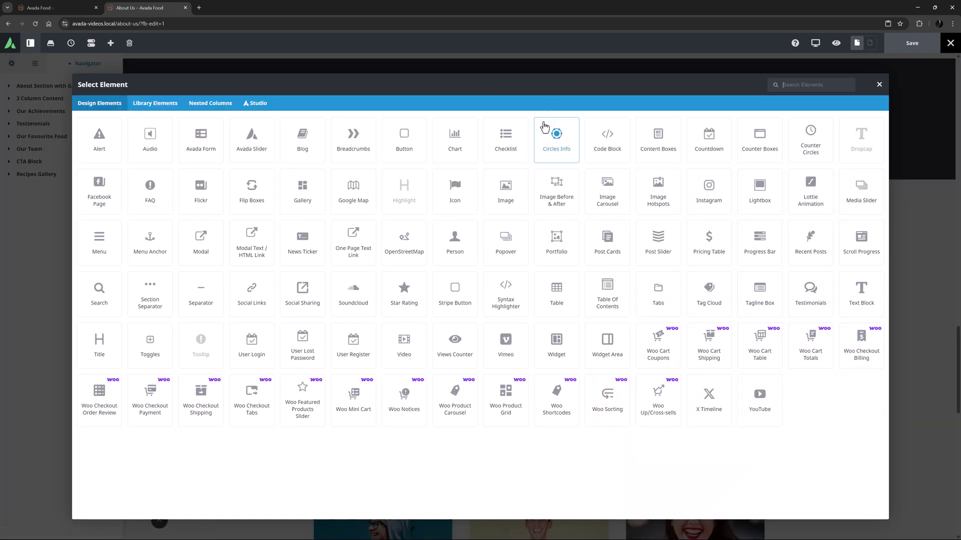
pyautogui.click(620, 187)
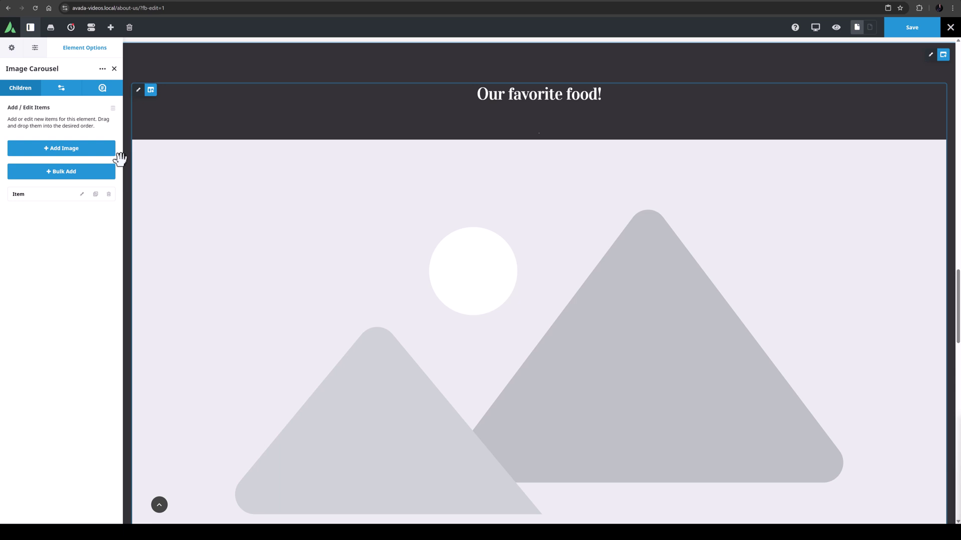
# Step: Bulk-select the grilled platter, Korean bowls, tea and berries, salad bowl, fruit plate and pizza photos
pyautogui.click(61, 187)
pyautogui.click(590, 257)
pyautogui.click(659, 257)
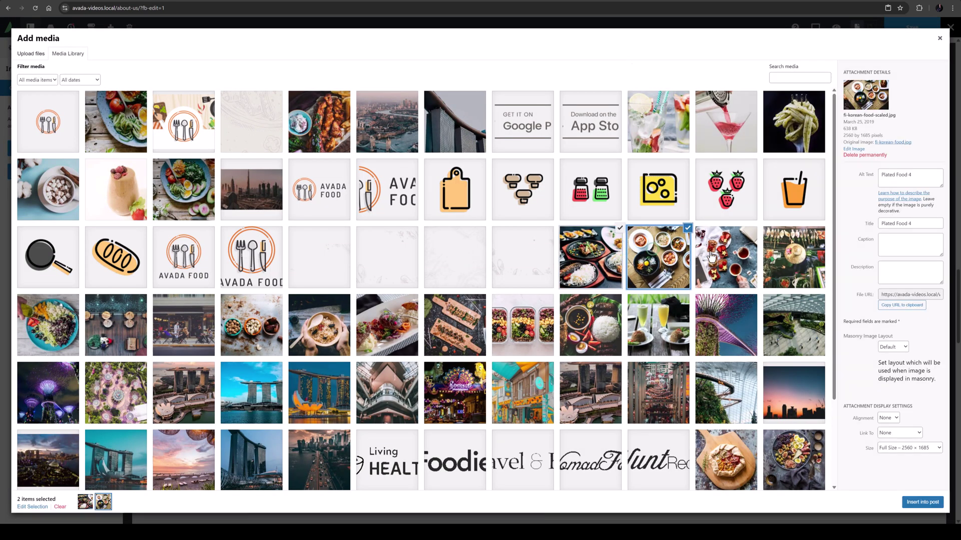
pyautogui.click(726, 257)
pyautogui.scroll(-2, 435, 393)
pyautogui.click(304, 413)
pyautogui.click(371, 409)
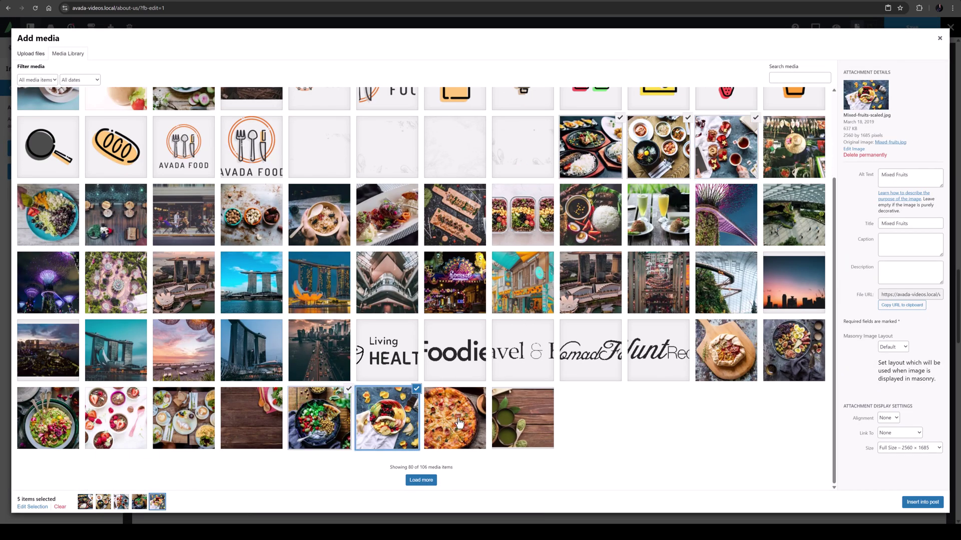
pyautogui.click(461, 423)
# Step: Add the breakfast spread, berry pie, blue platter and mussel stew photos, then insert all ten
pyautogui.click(414, 480)
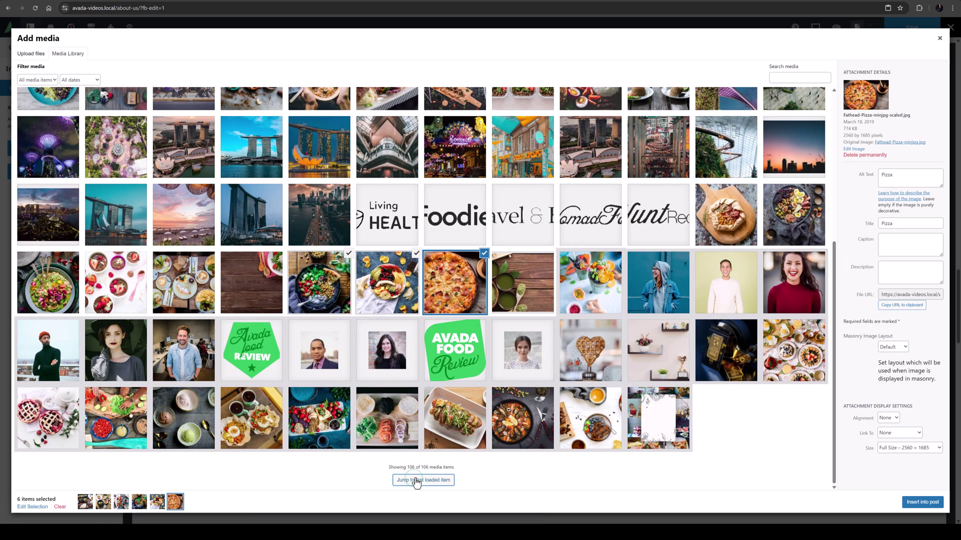
pyautogui.click(793, 378)
pyautogui.click(33, 435)
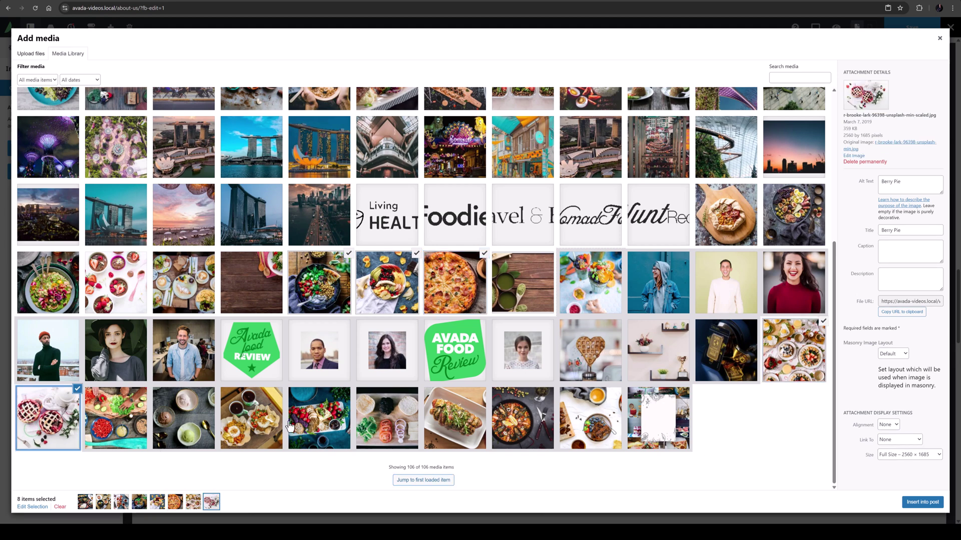
pyautogui.click(342, 427)
pyautogui.click(523, 428)
pyautogui.click(922, 502)
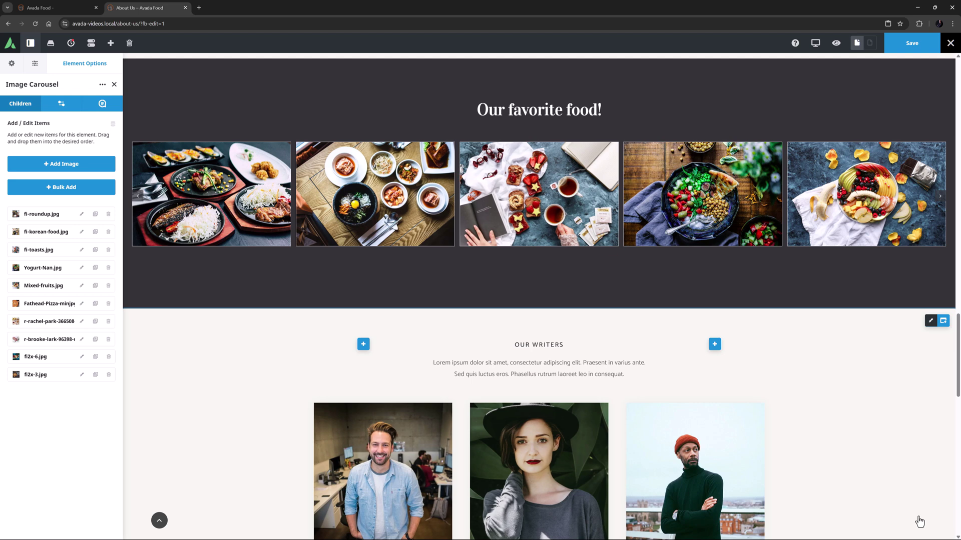
# Step: Review the General settings: keep Standard layout, descending order and Auto picture size
pyautogui.click(50, 104)
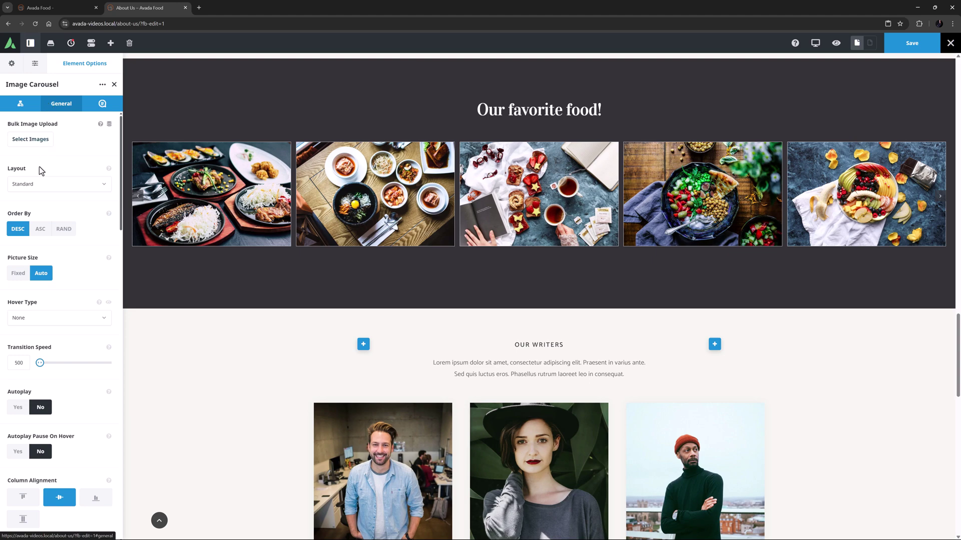
pyautogui.click(39, 185)
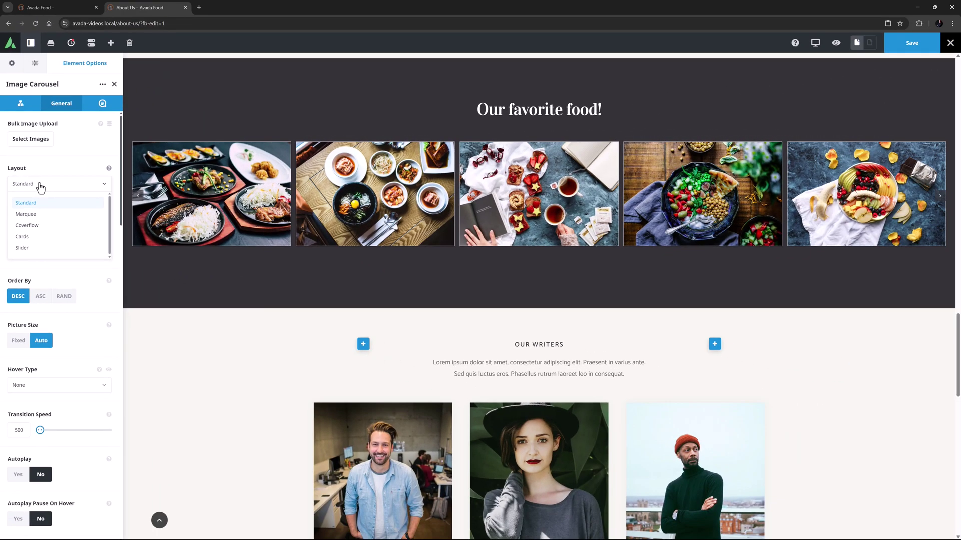
pyautogui.click(41, 188)
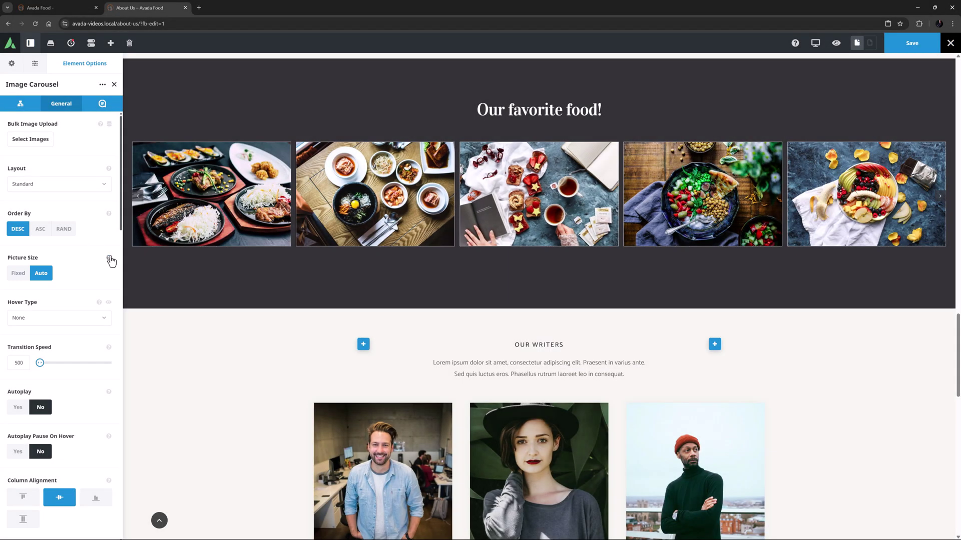
pyautogui.click(109, 257)
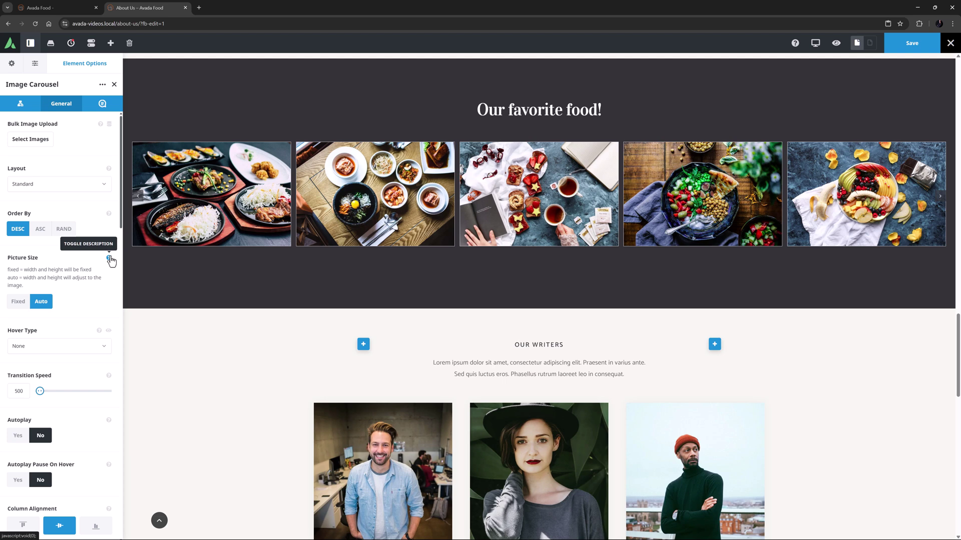
pyautogui.click(109, 258)
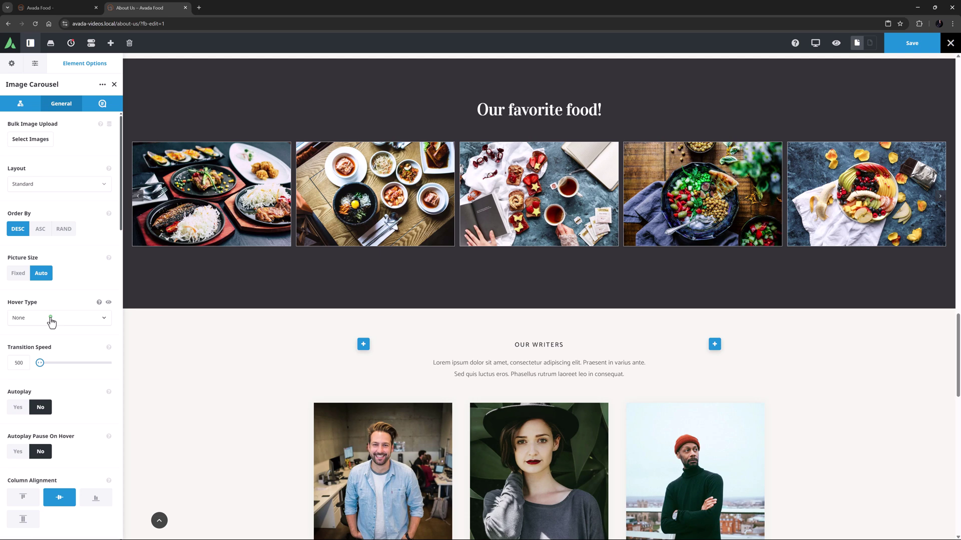
pyautogui.click(50, 319)
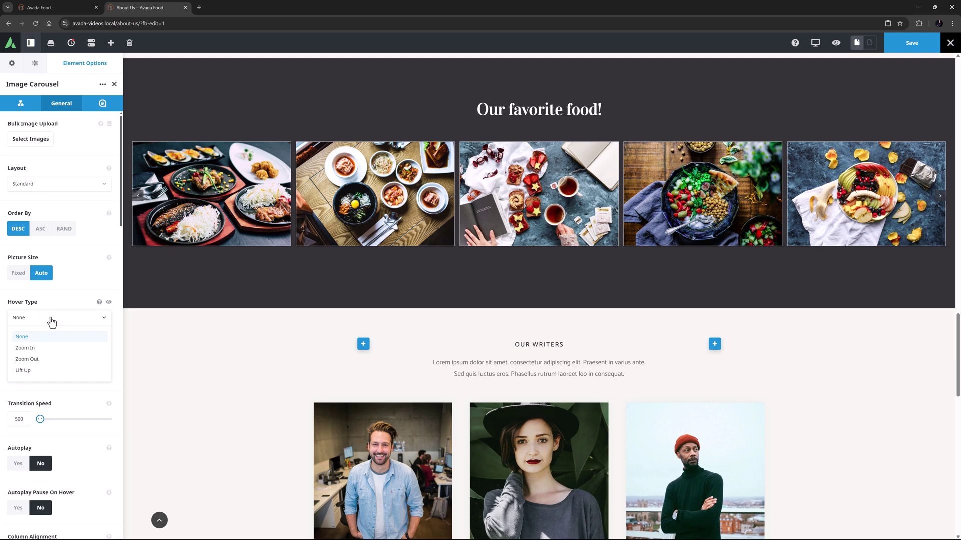
pyautogui.click(50, 319)
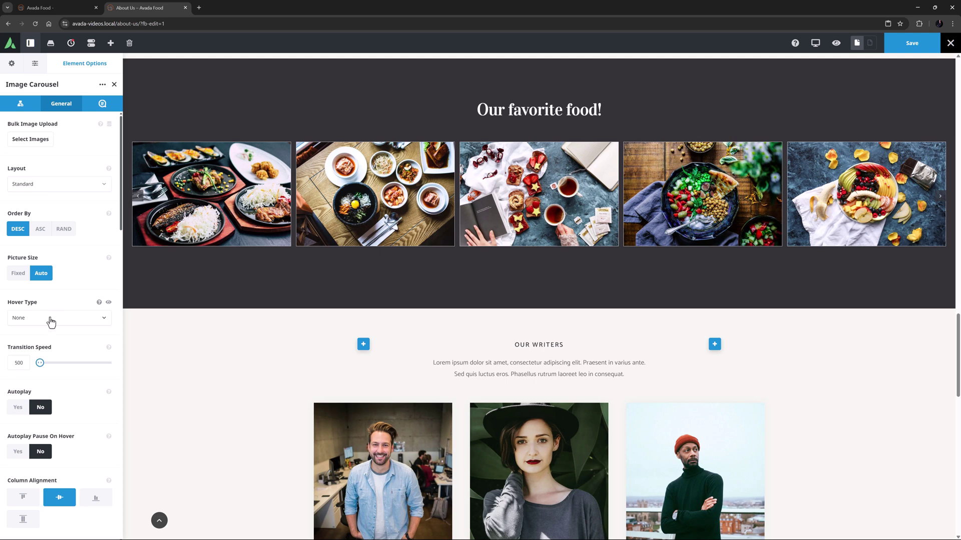
# Step: Set transition speed to 5000, switch the layout to Marquee, and cut maximum columns to 3
pyautogui.click(21, 361)
pyautogui.write('0')
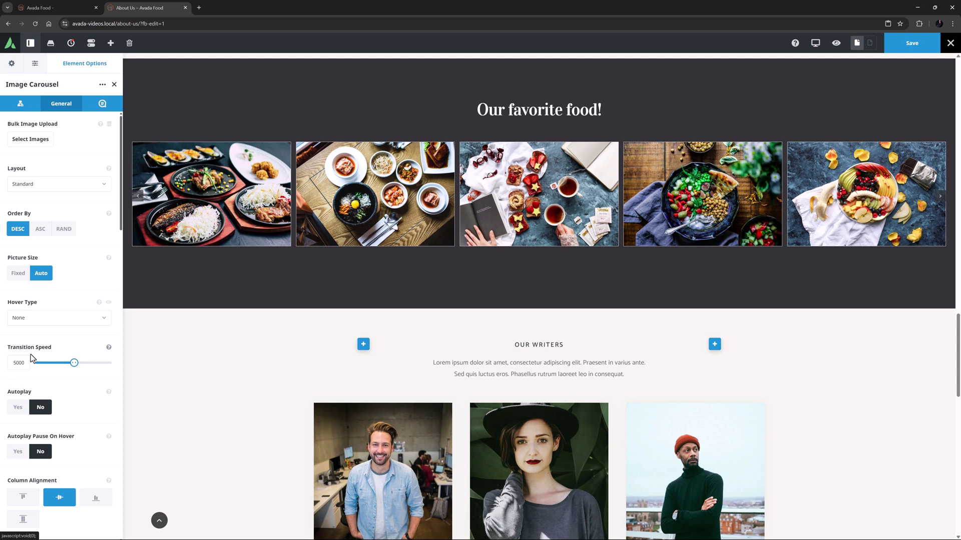
pyautogui.click(55, 189)
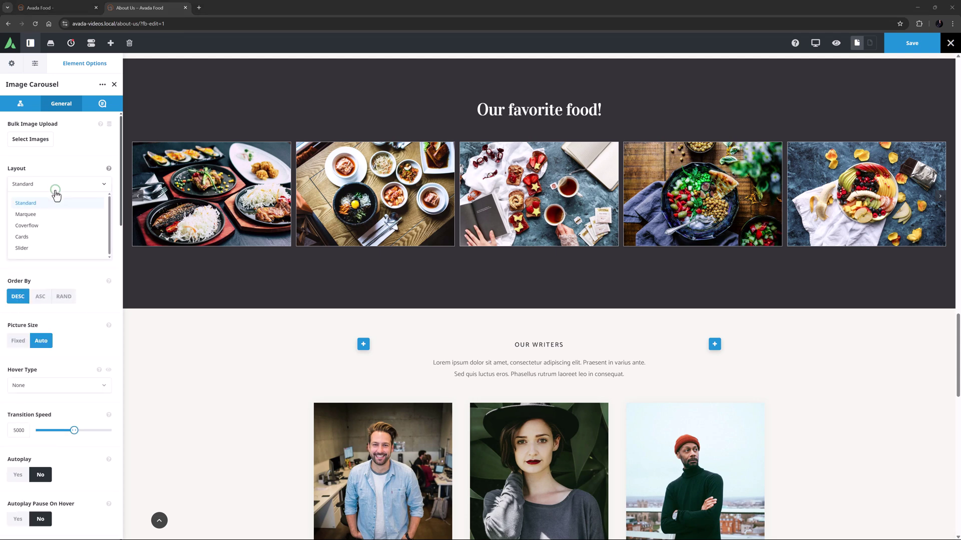
pyautogui.click(52, 222)
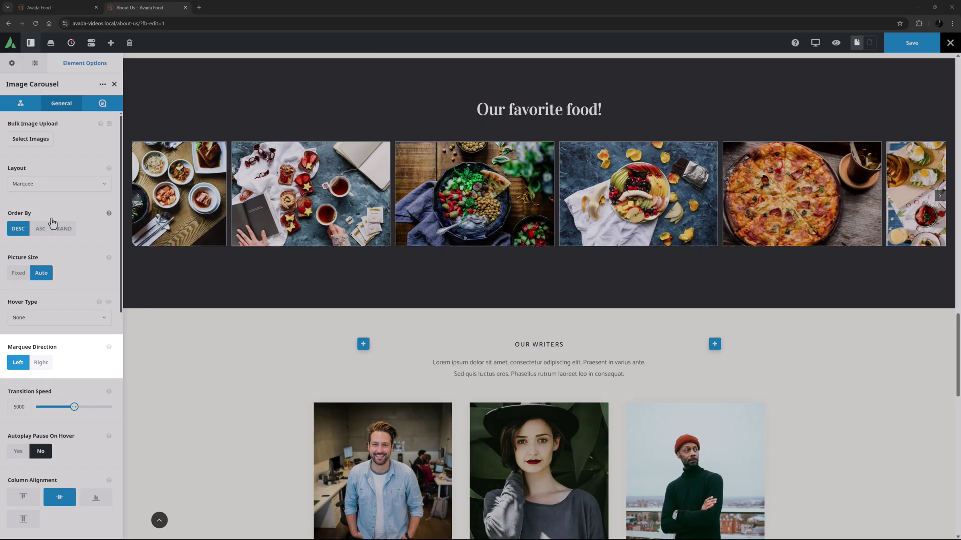
pyautogui.scroll(-4, 52, 222)
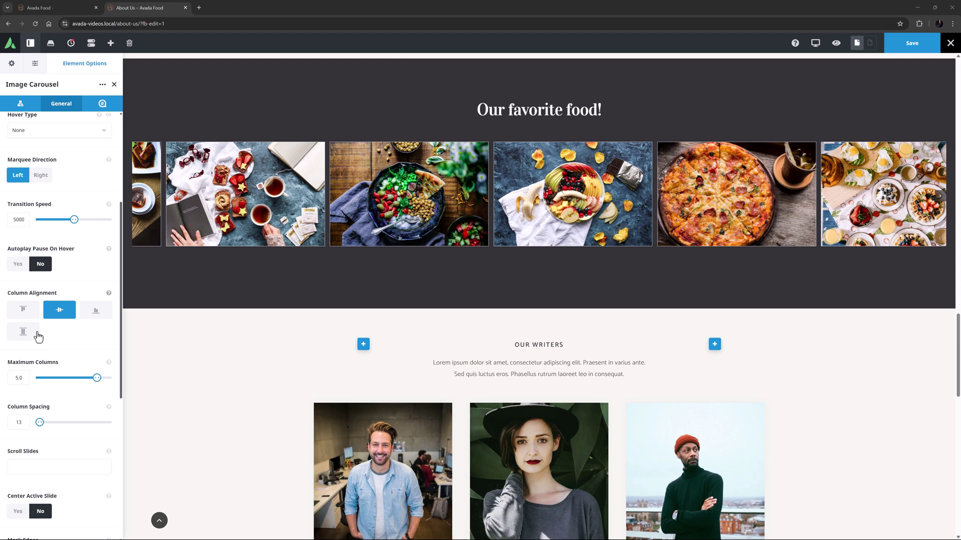
pyautogui.moveTo(23, 378); pyautogui.dragTo(1, 378)
pyautogui.write('3')
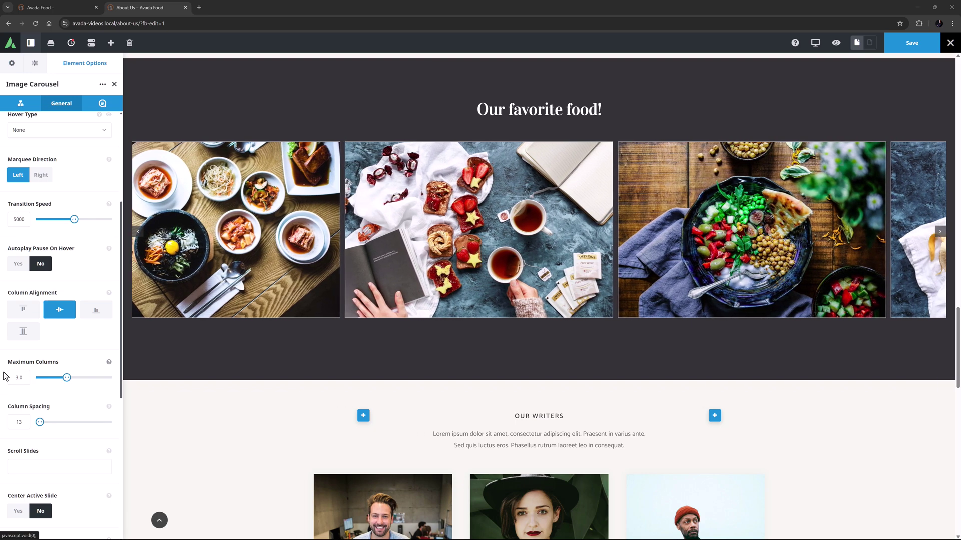
# Step: Switch the layout to Coverflow with a 180 slide rotation angle and preview the flip
pyautogui.scroll(5, 9, 373)
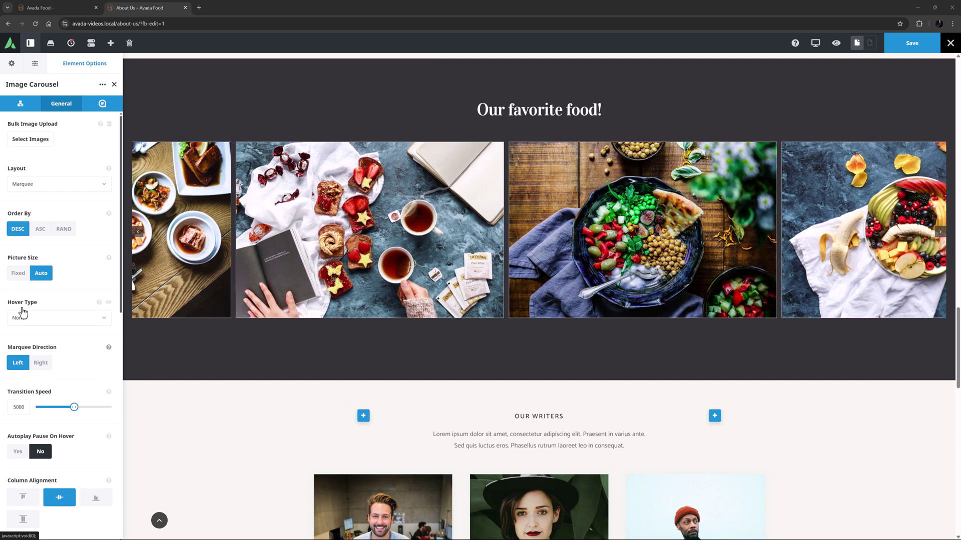
pyautogui.click(43, 185)
pyautogui.click(39, 225)
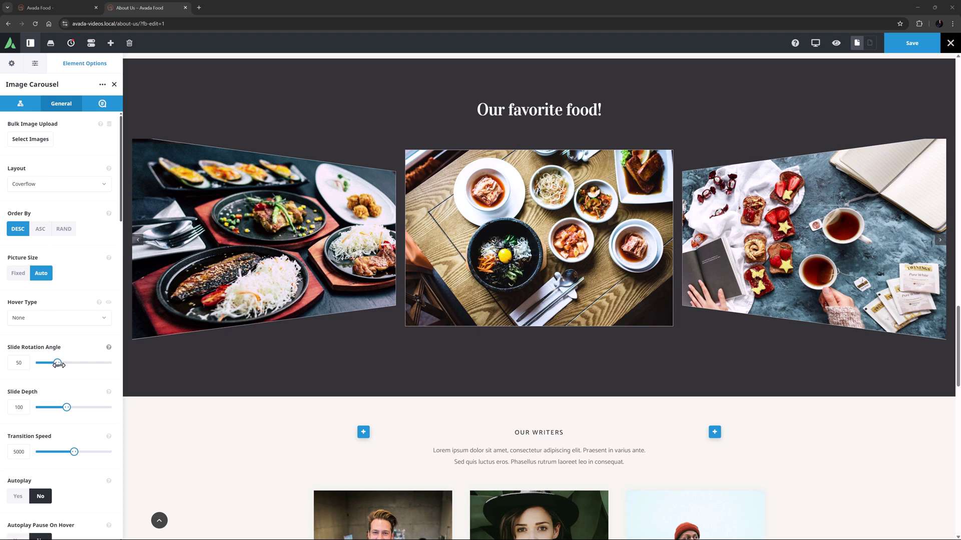
pyautogui.moveTo(57, 362); pyautogui.dragTo(112, 363)
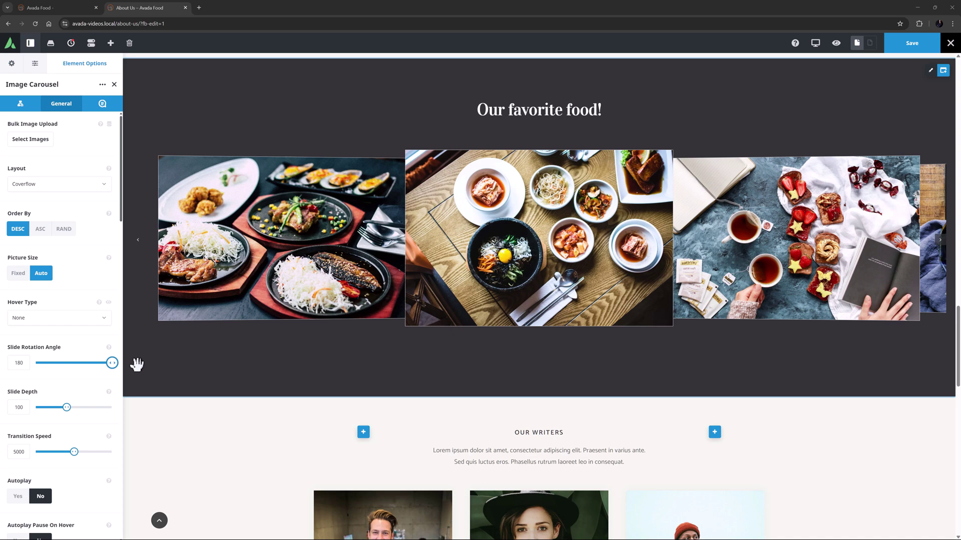
pyautogui.click(940, 241)
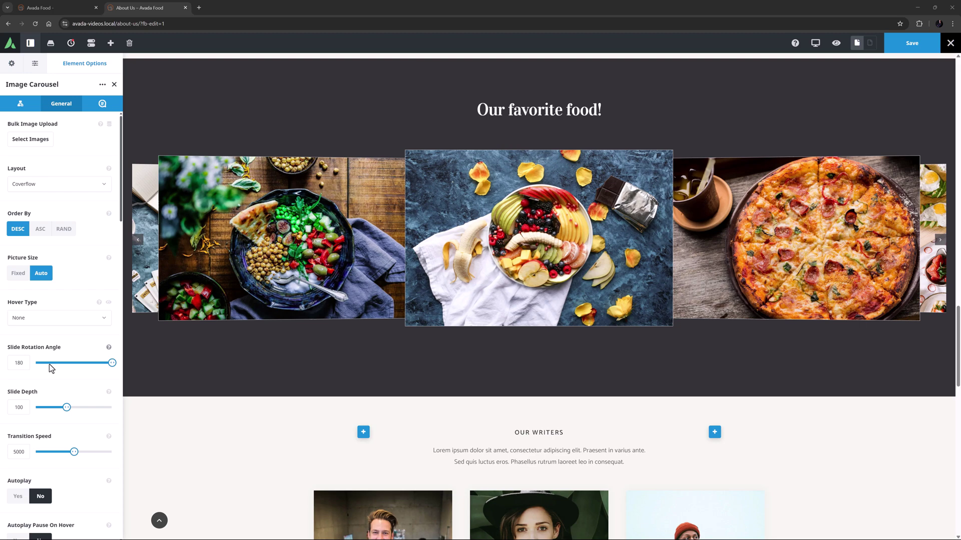
# Step: Reduce Coverflow depth to 0 and set the slide rotation angle to 50
pyautogui.moveTo(111, 363); pyautogui.dragTo(12, 359)
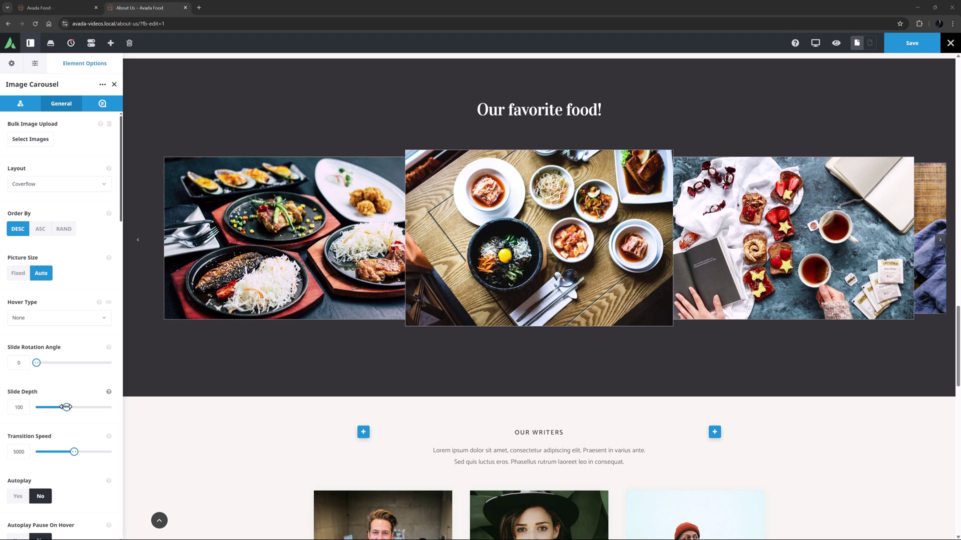
pyautogui.moveTo(66, 407); pyautogui.dragTo(28, 407)
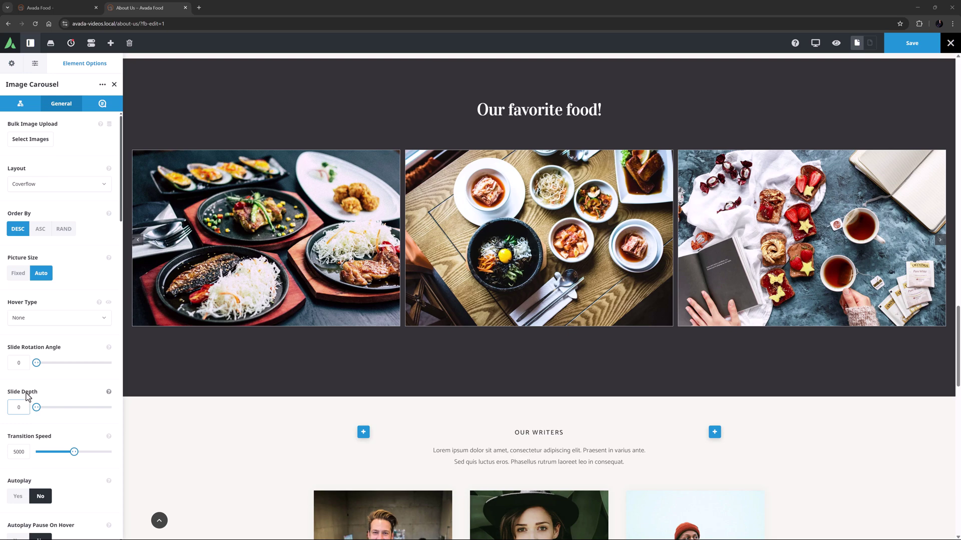
pyautogui.doubleClick(21, 363)
pyautogui.write('50')
pyautogui.press('Tab')
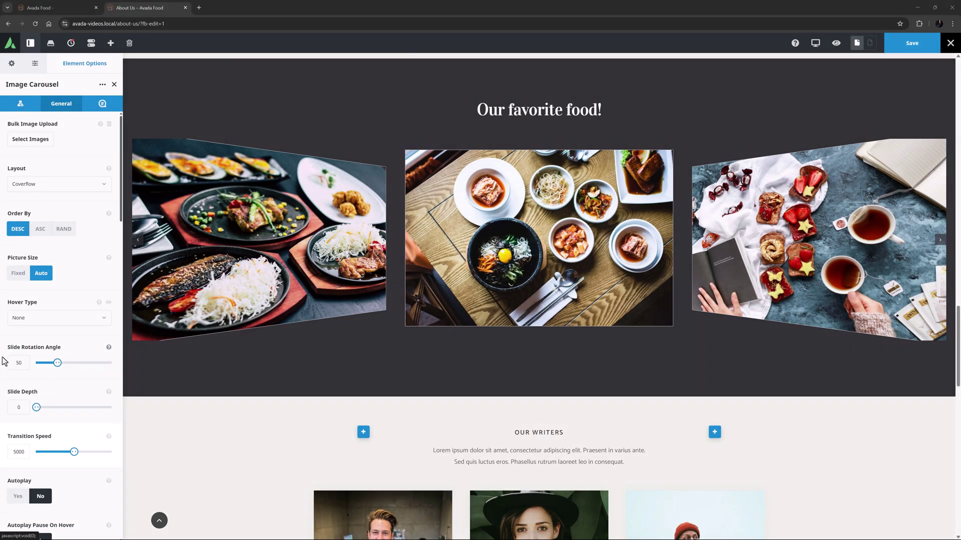
# Step: Set transition speed to 1000, turn on autoplay at speed 2000, and pause on hover
pyautogui.click(13, 454)
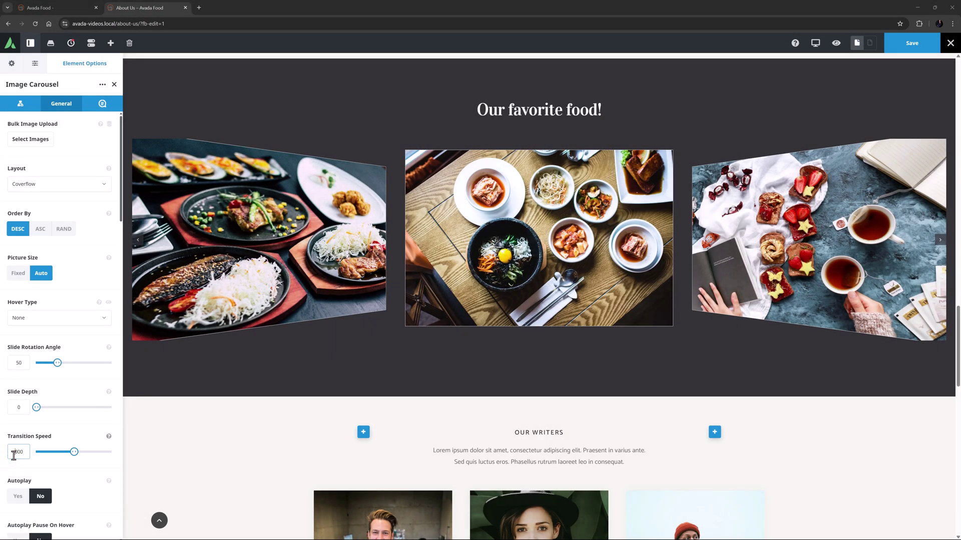
pyautogui.scroll(-5, 16, 440)
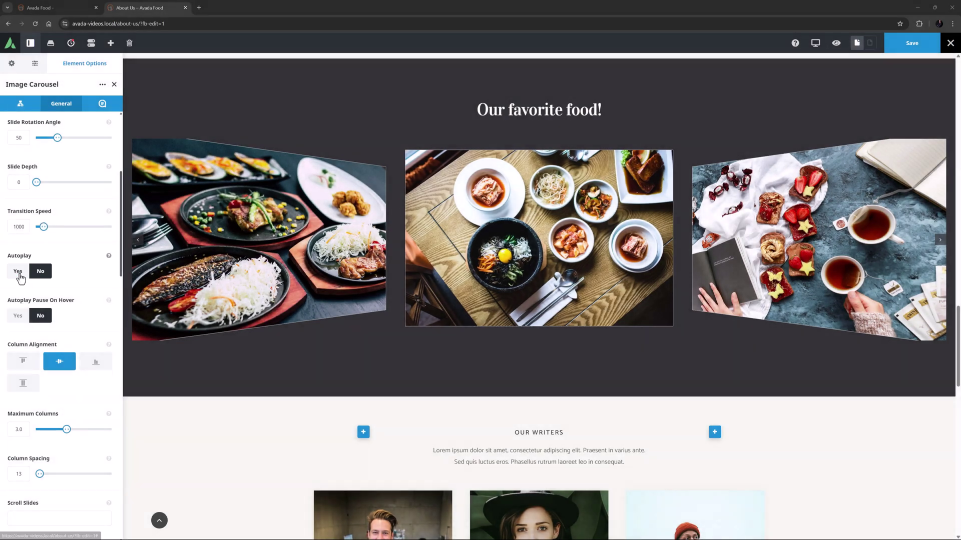
pyautogui.click(18, 271)
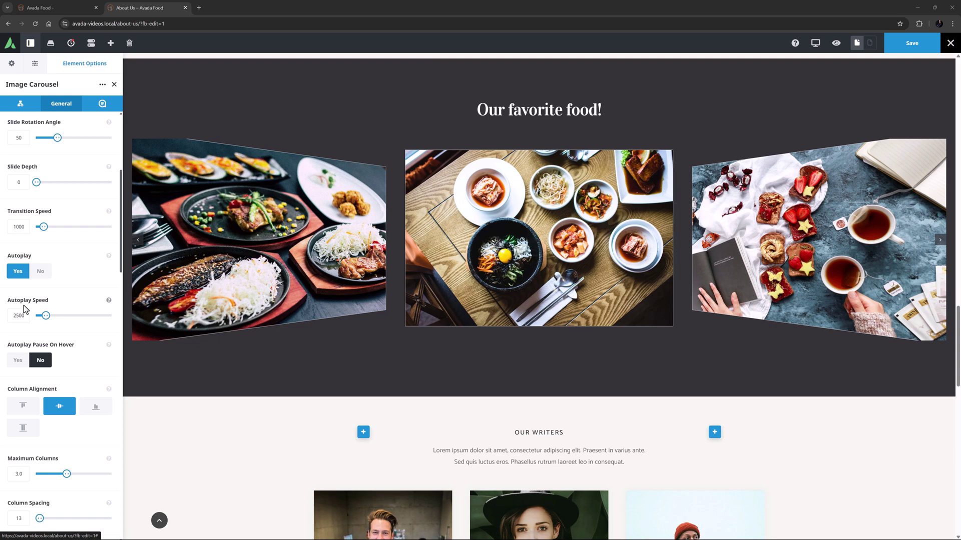
pyautogui.moveTo(26, 316); pyautogui.dragTo(2, 320)
pyautogui.write('2000')
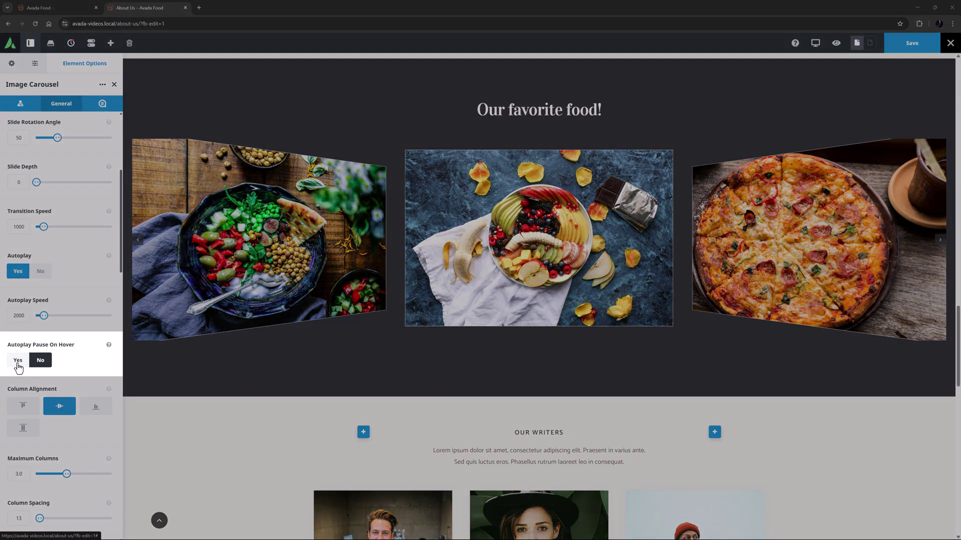
pyautogui.click(18, 364)
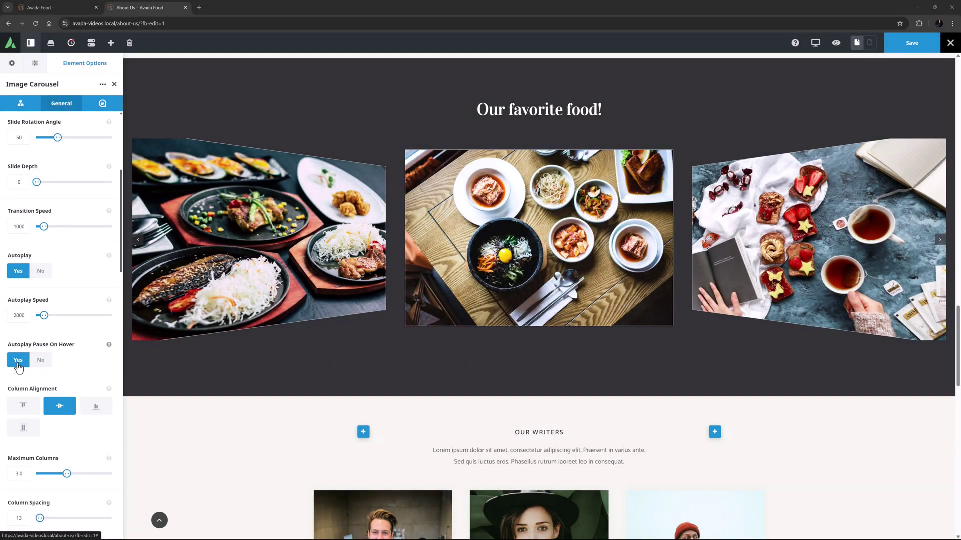
pyautogui.scroll(-5, 18, 367)
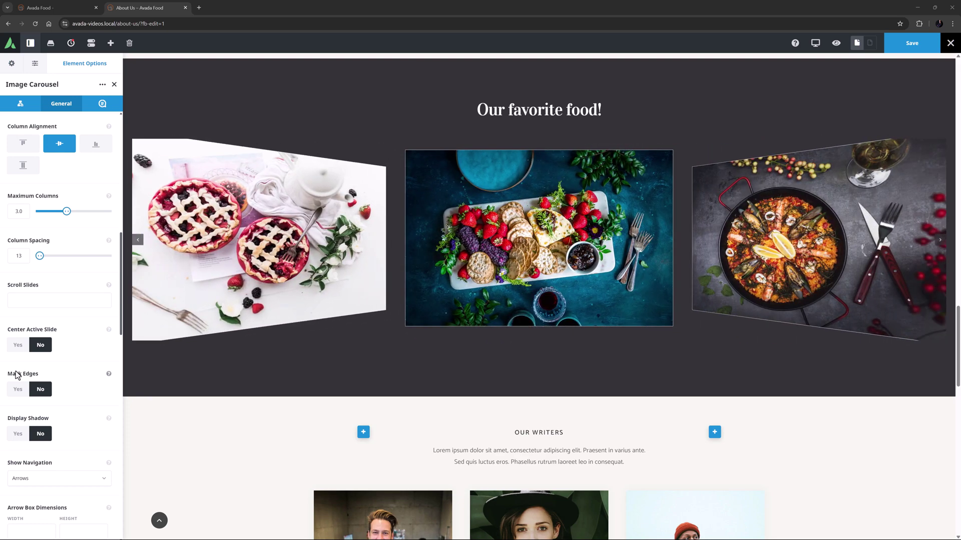
pyautogui.click(14, 297)
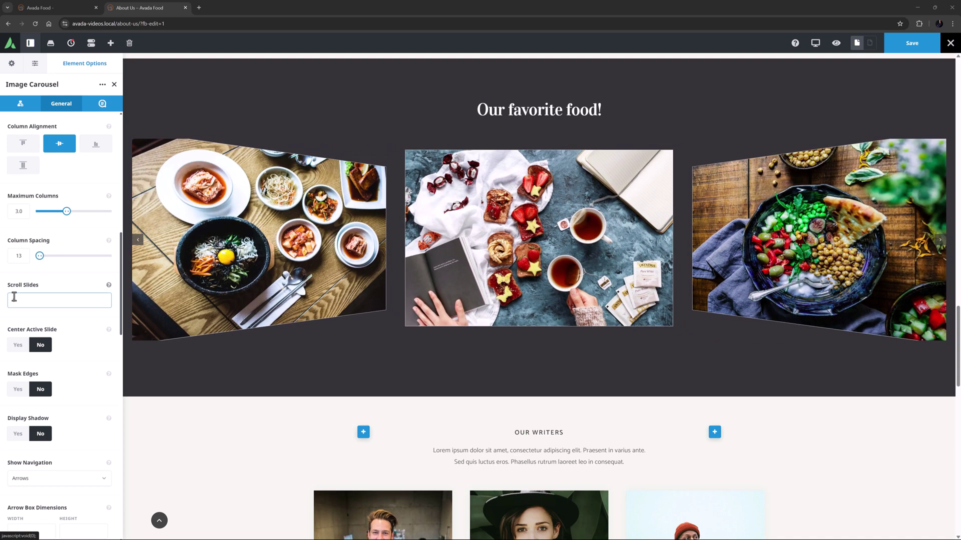
# Step: Set Scroll Slides to 1 and check the Maximum Columns help text
pyautogui.write('1')
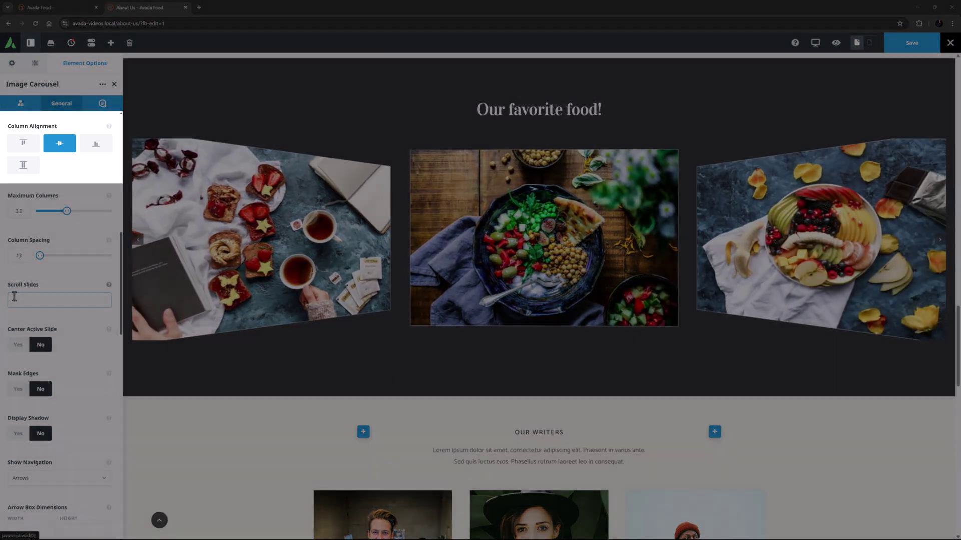
pyautogui.scroll(3, 14, 297)
pyautogui.click(14, 297)
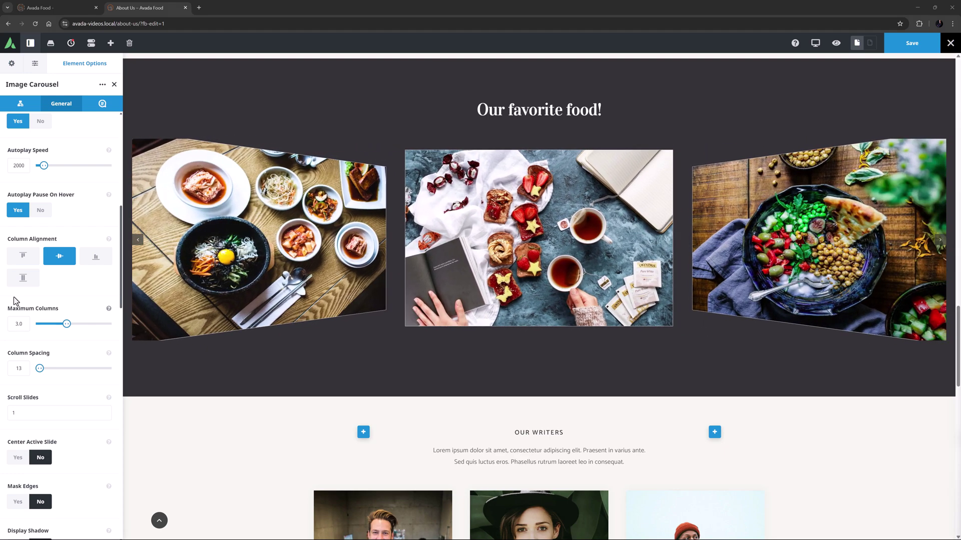
pyautogui.click(109, 309)
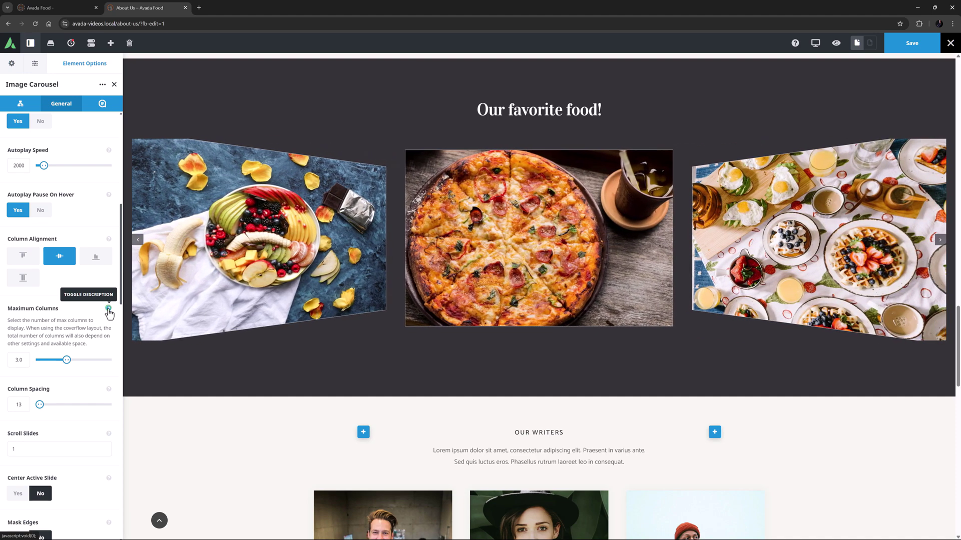
pyautogui.click(109, 310)
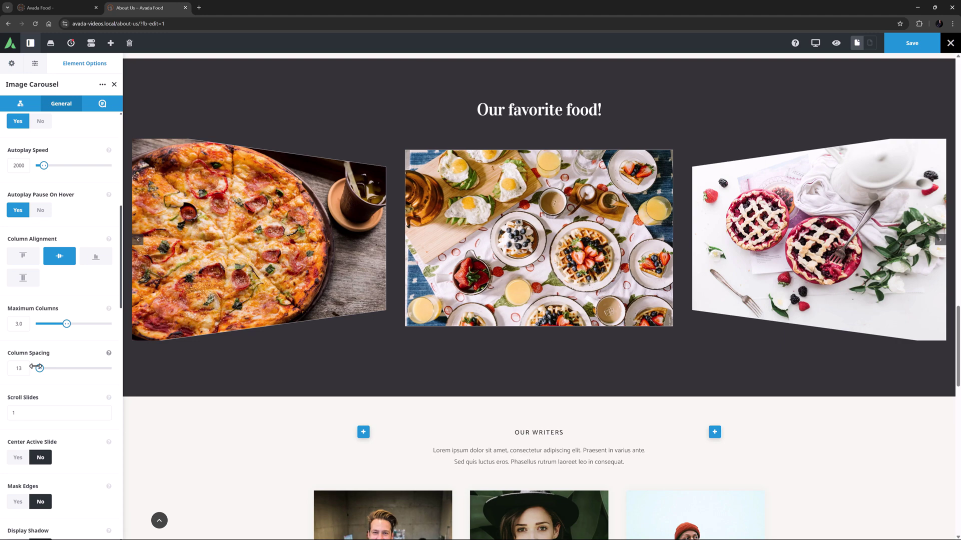
# Step: Set column spacing to 20, centre the active slide, and keep maximum columns at 3 after trying 4
pyautogui.moveTo(26, 369); pyautogui.dragTo(6, 369)
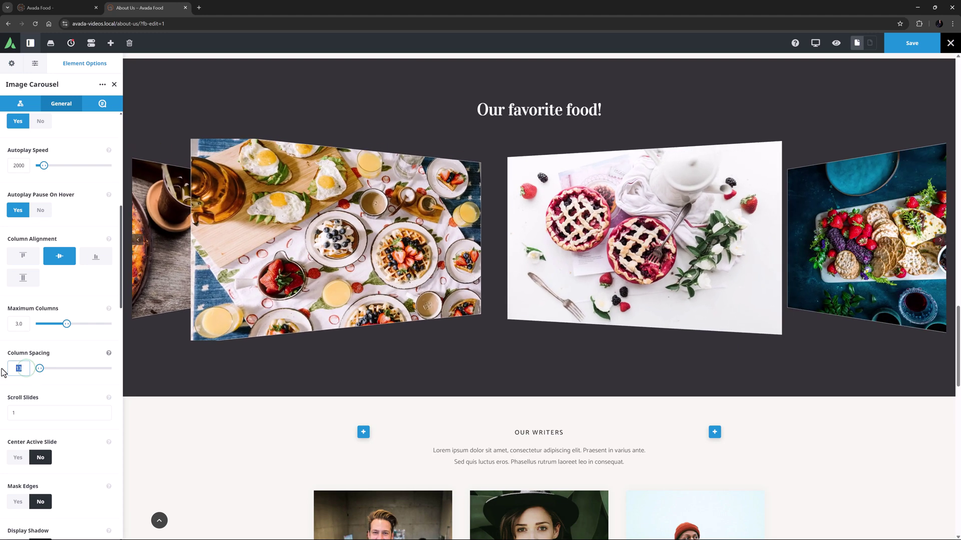
pyautogui.write('20')
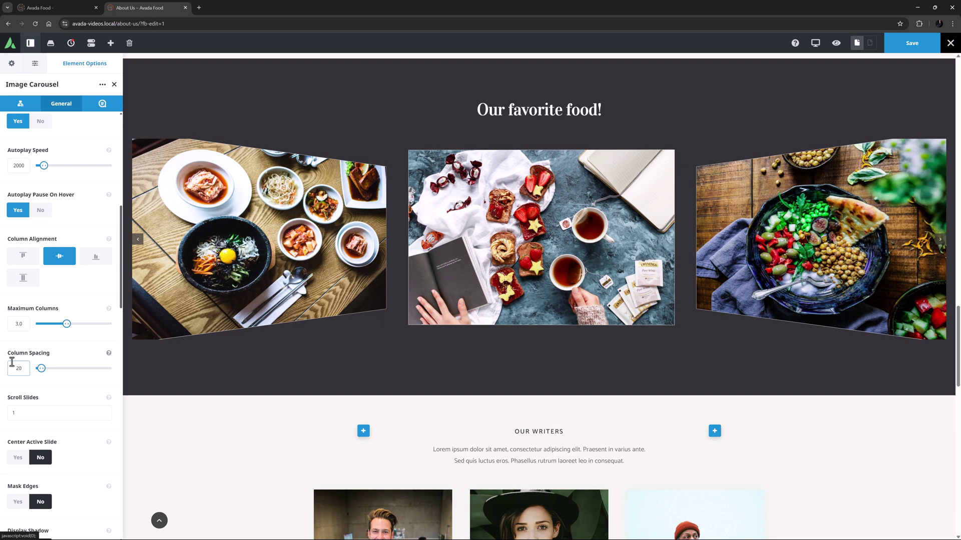
pyautogui.scroll(-4, 20, 361)
pyautogui.scroll(-1, 20, 361)
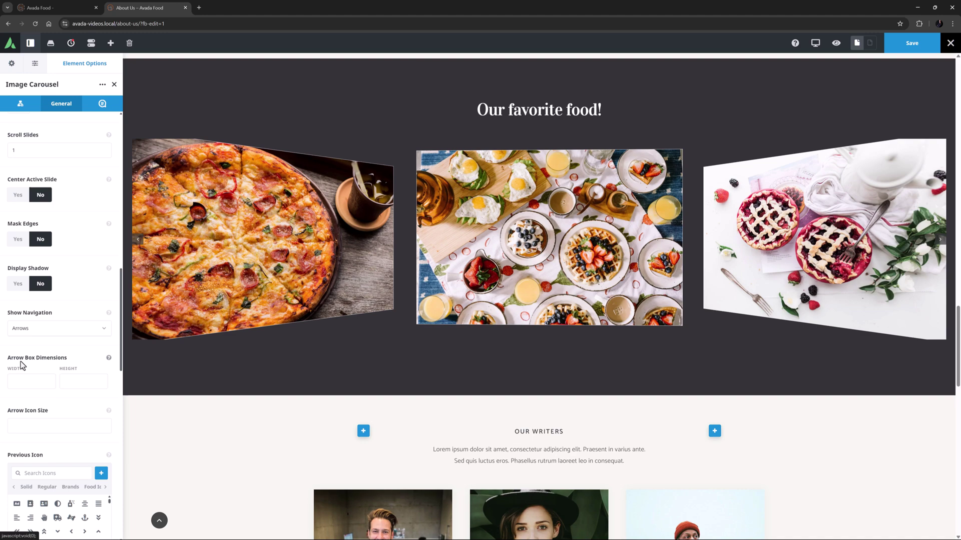
pyautogui.scroll(4, 37, 367)
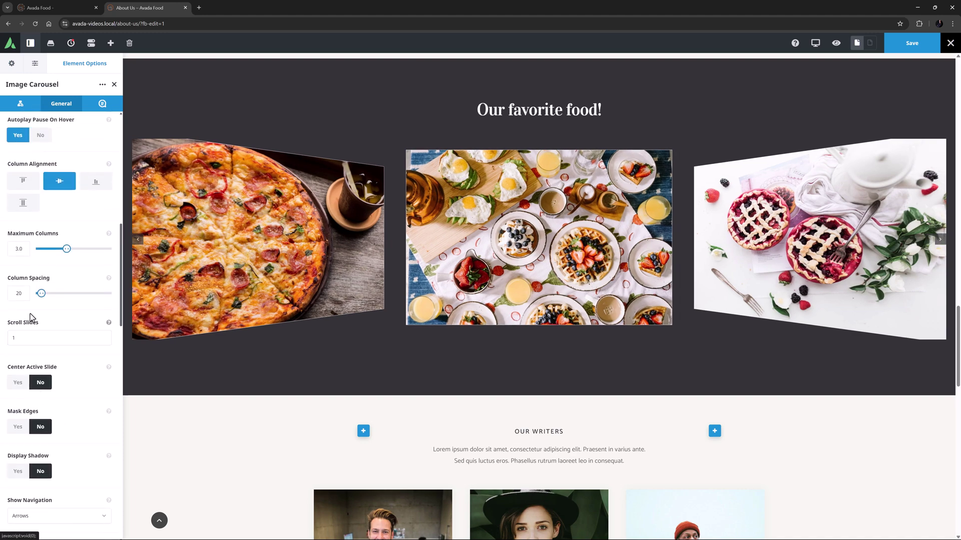
pyautogui.write('4')
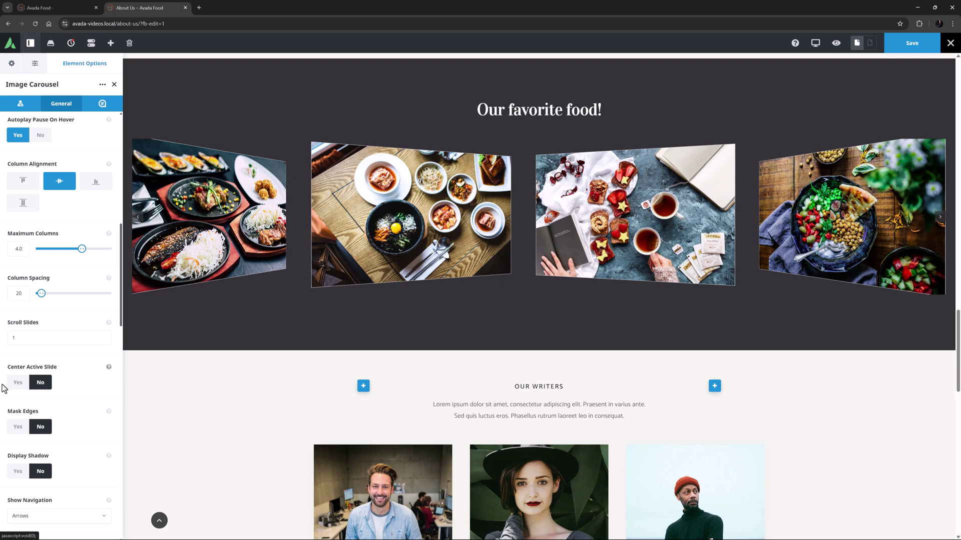
pyautogui.click(17, 383)
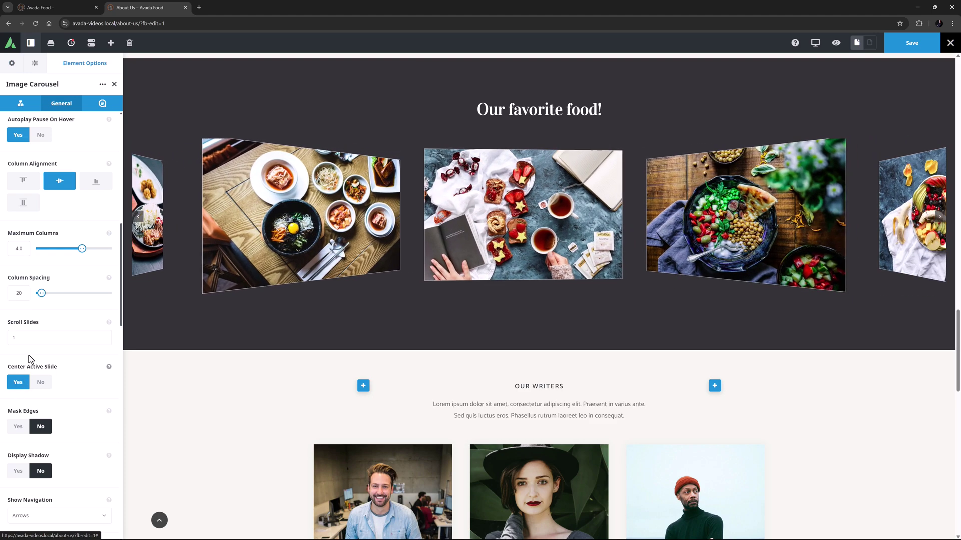
pyautogui.click(19, 249)
pyautogui.press('Down')
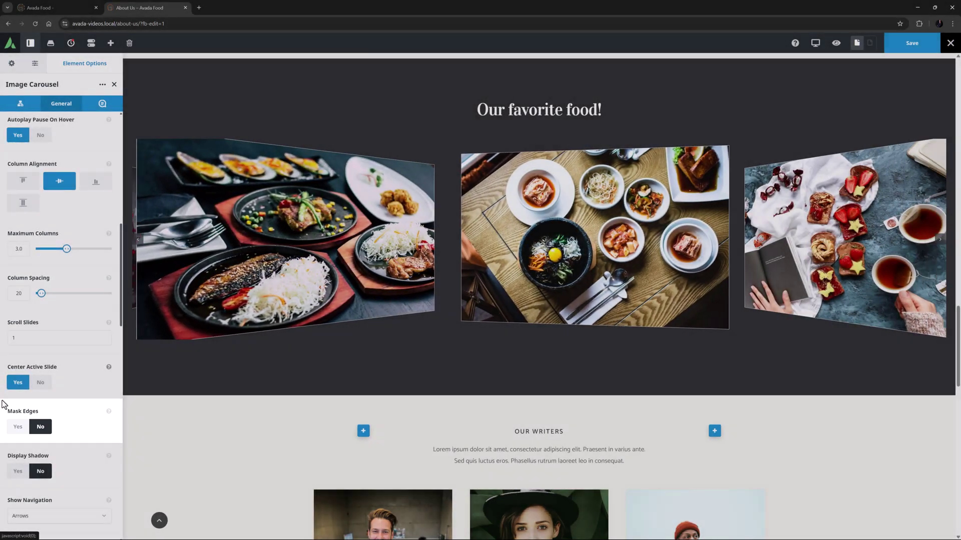
pyautogui.click(12, 427)
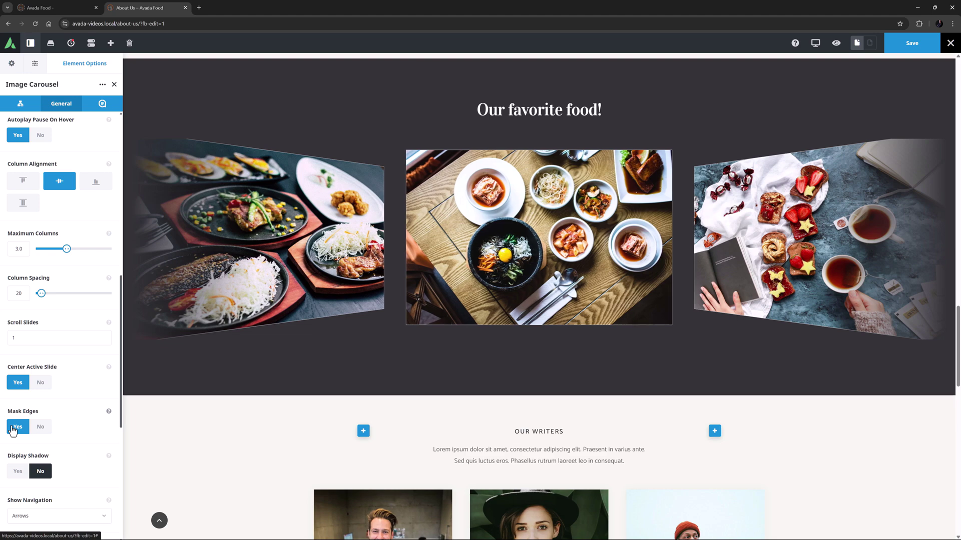
pyautogui.click(38, 427)
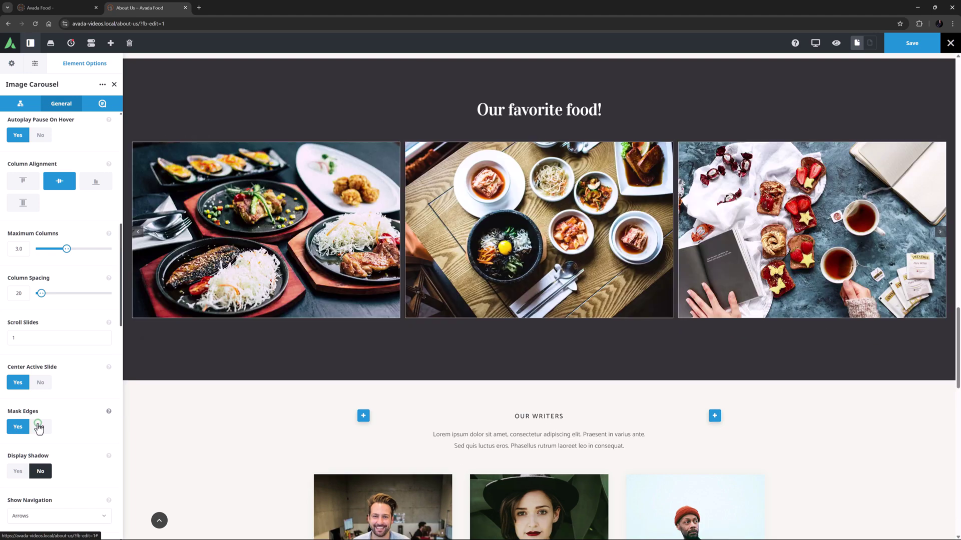
pyautogui.scroll(-5, 39, 380)
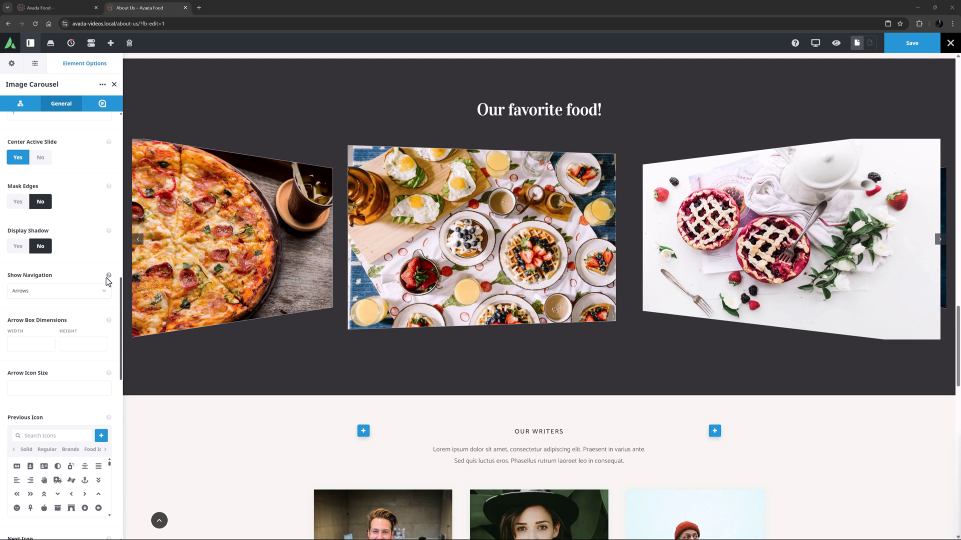
pyautogui.click(107, 295)
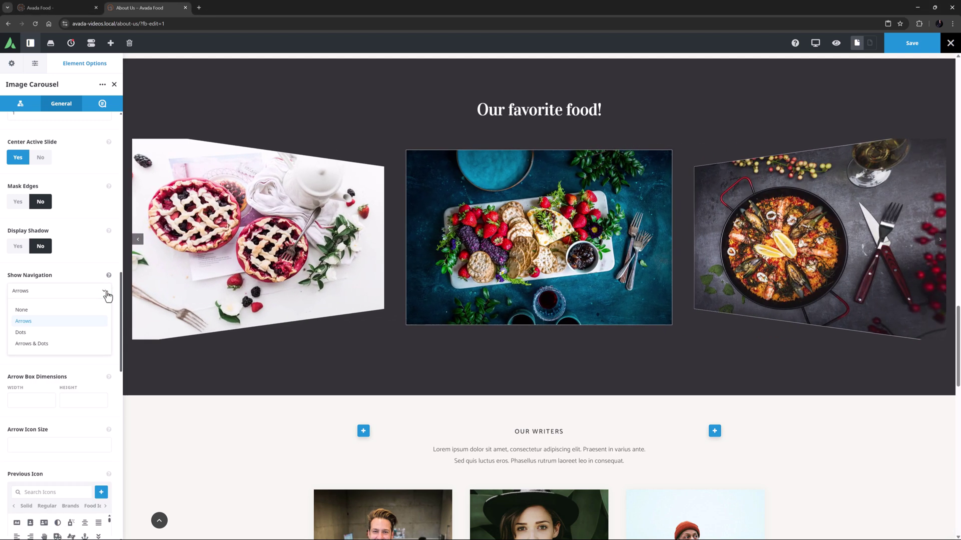
pyautogui.click(107, 294)
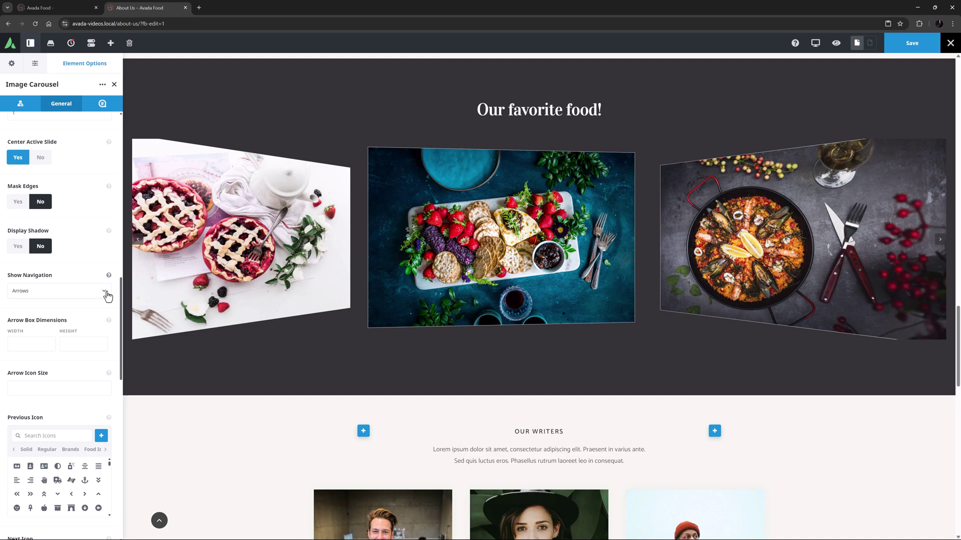
pyautogui.scroll(-3, 107, 296)
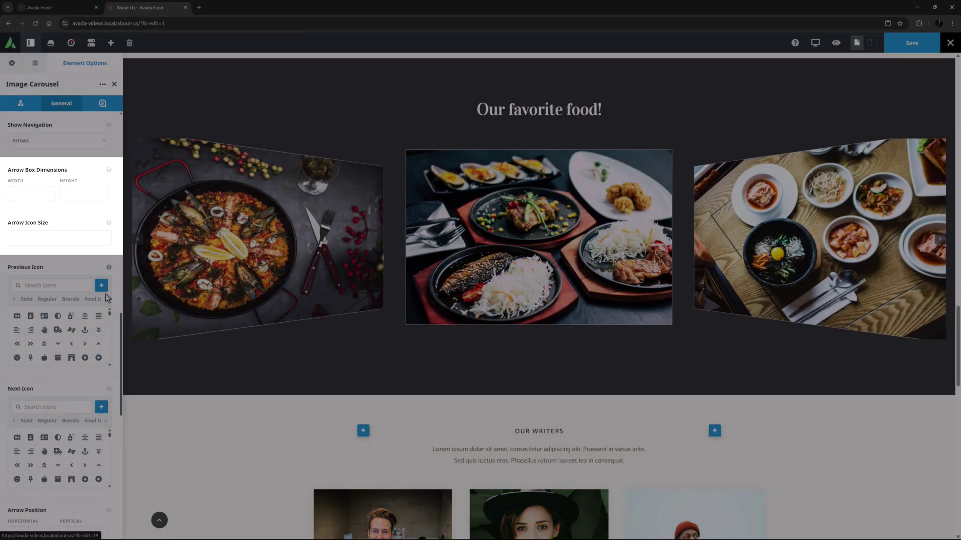
pyautogui.scroll(-2, 106, 299)
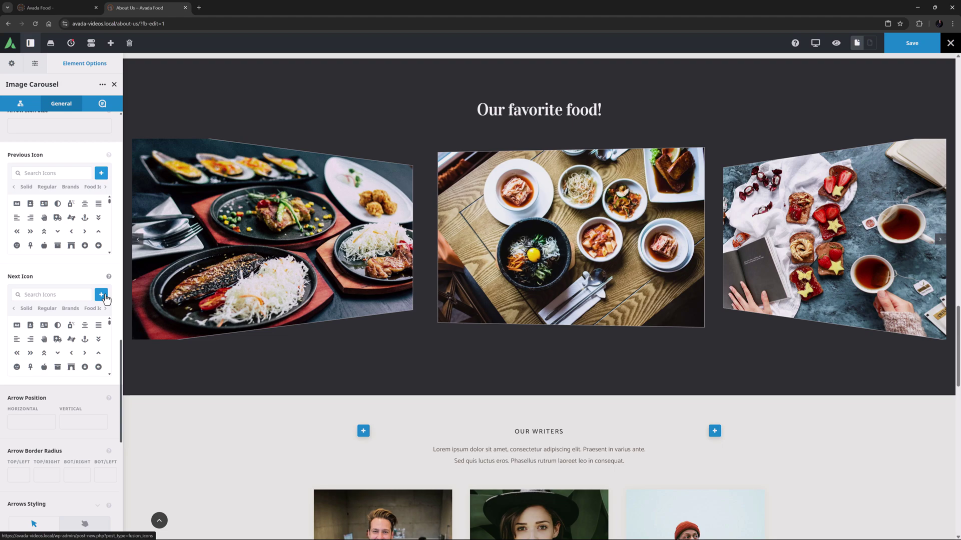
pyautogui.scroll(-4, 105, 299)
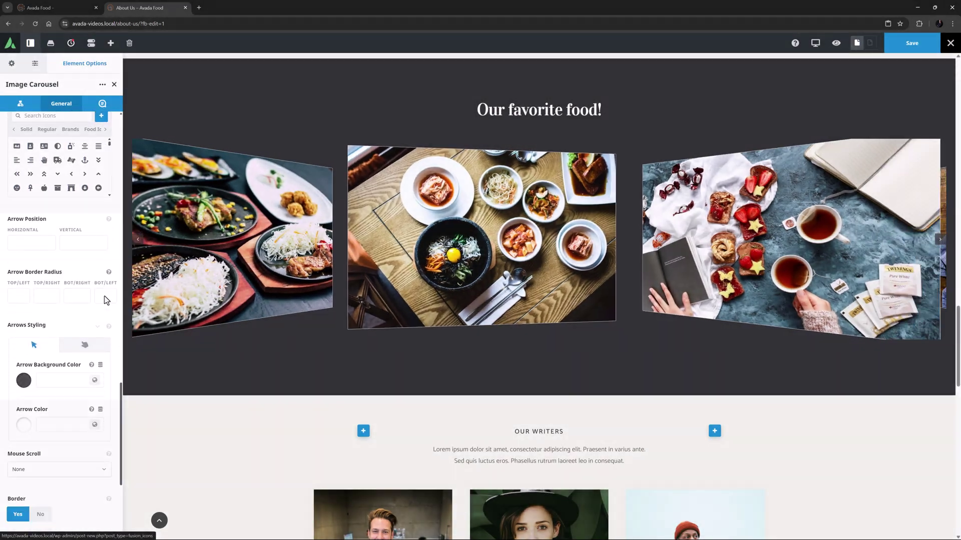
pyautogui.scroll(3, 105, 300)
pyautogui.scroll(4, 105, 300)
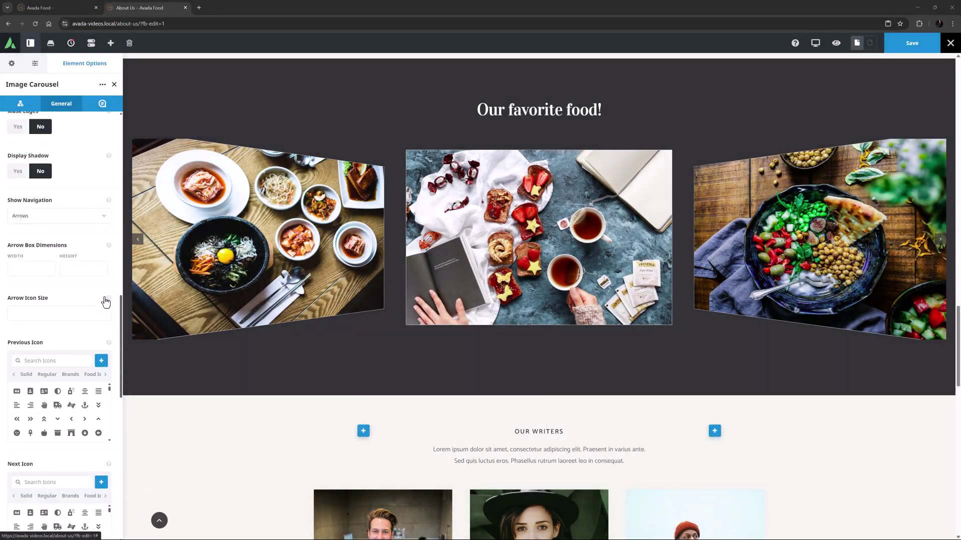
pyautogui.click(59, 216)
pyautogui.click(49, 258)
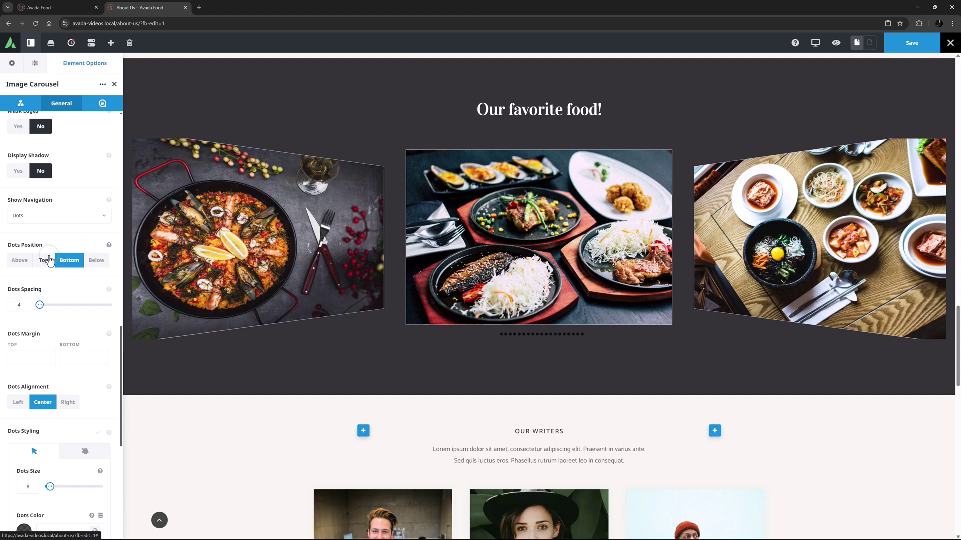
pyautogui.scroll(-3, 76, 303)
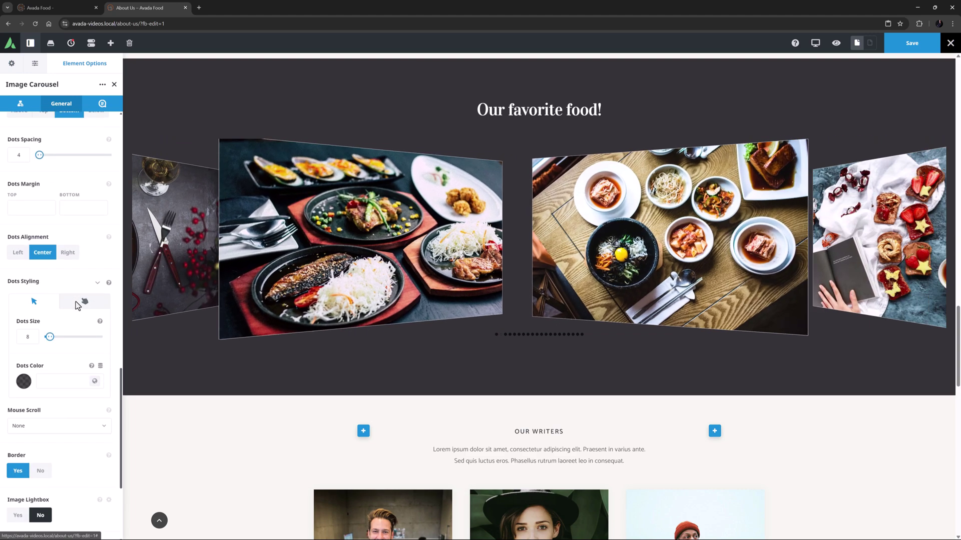
pyautogui.scroll(-1, 88, 290)
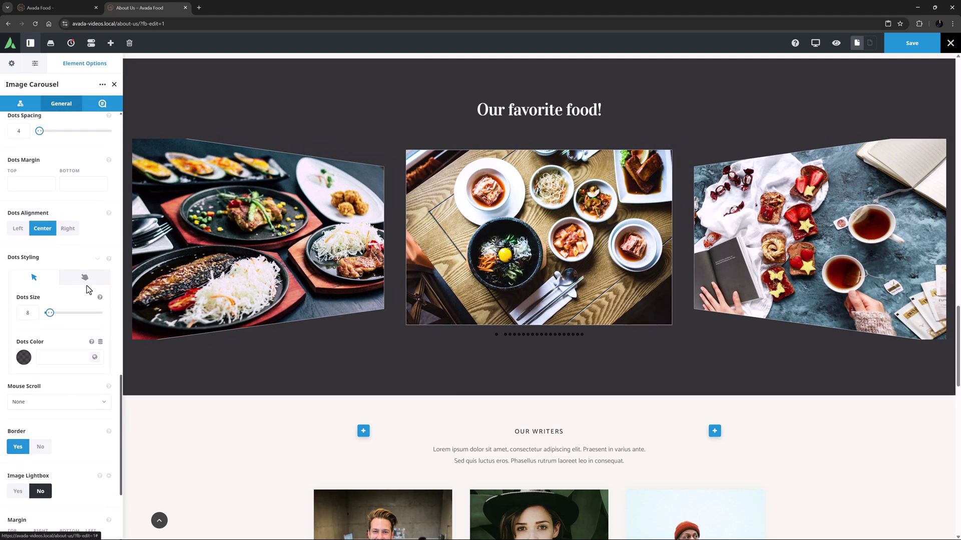
pyautogui.scroll(4, 73, 240)
pyautogui.click(59, 254)
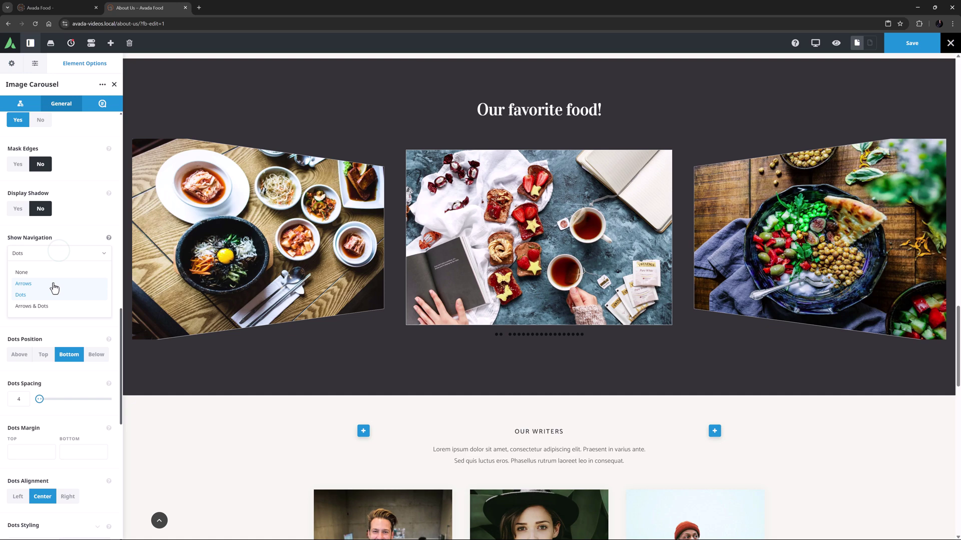
pyautogui.click(54, 286)
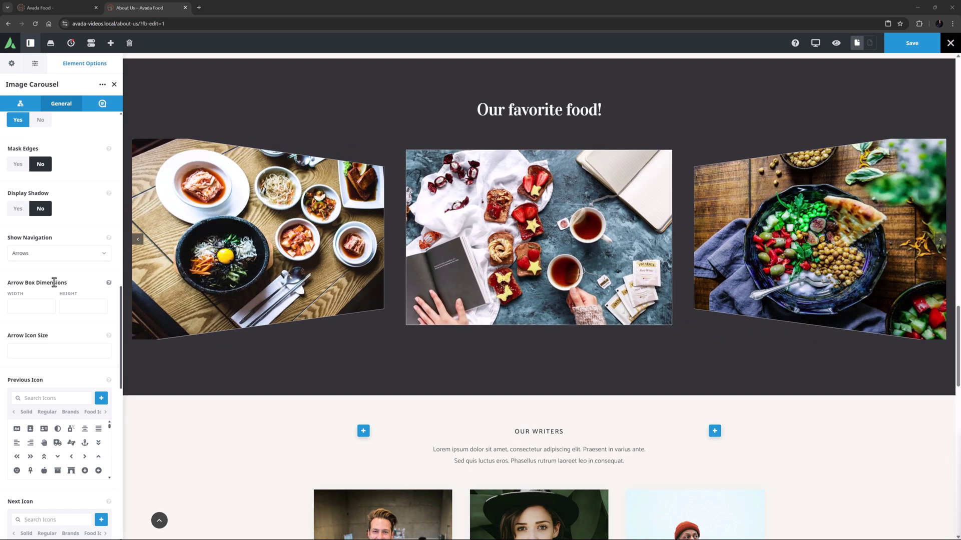
# Step: Choose None for Show Navigation and enter carousel-nav as the carousel's CSS ID
pyautogui.scroll(8, 54, 283)
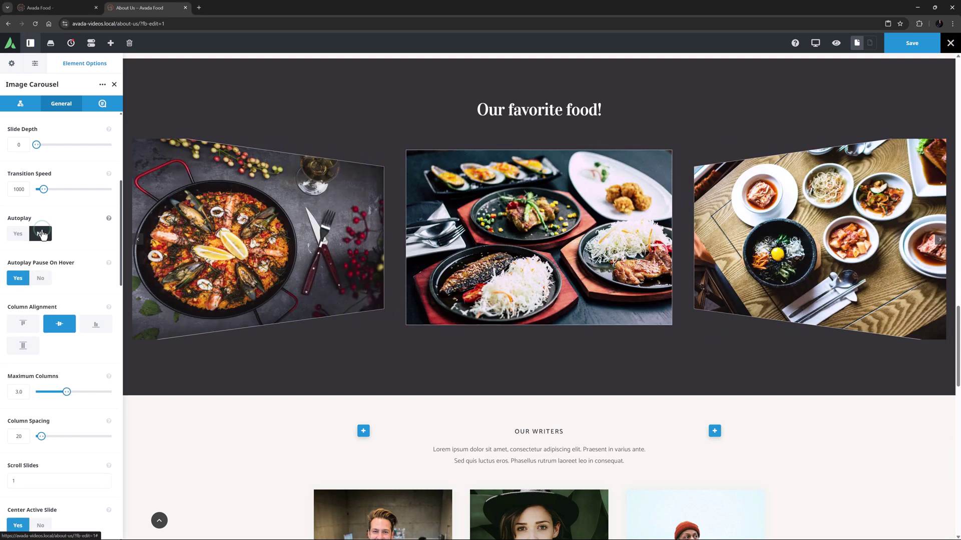
pyautogui.scroll(-8, 42, 250)
pyautogui.click(45, 284)
pyautogui.click(45, 300)
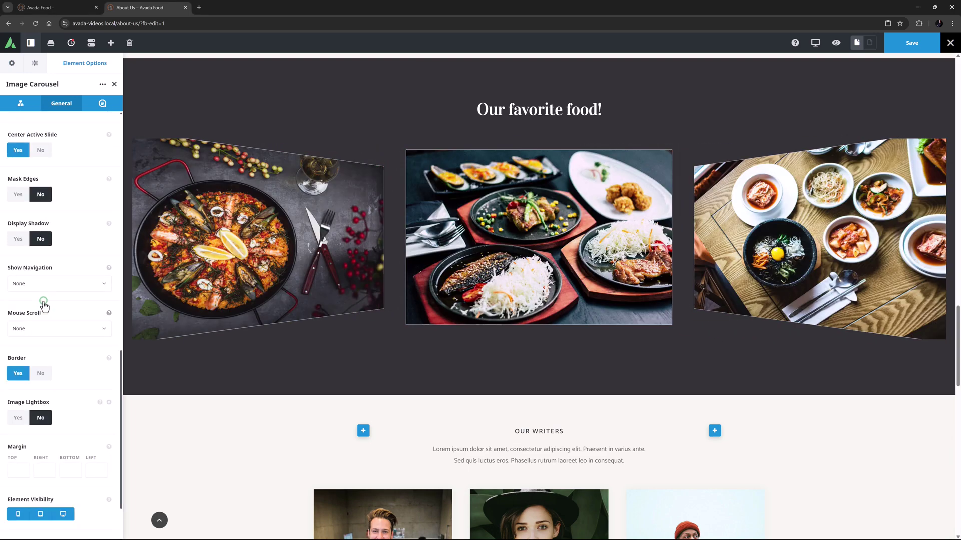
pyautogui.click(109, 269)
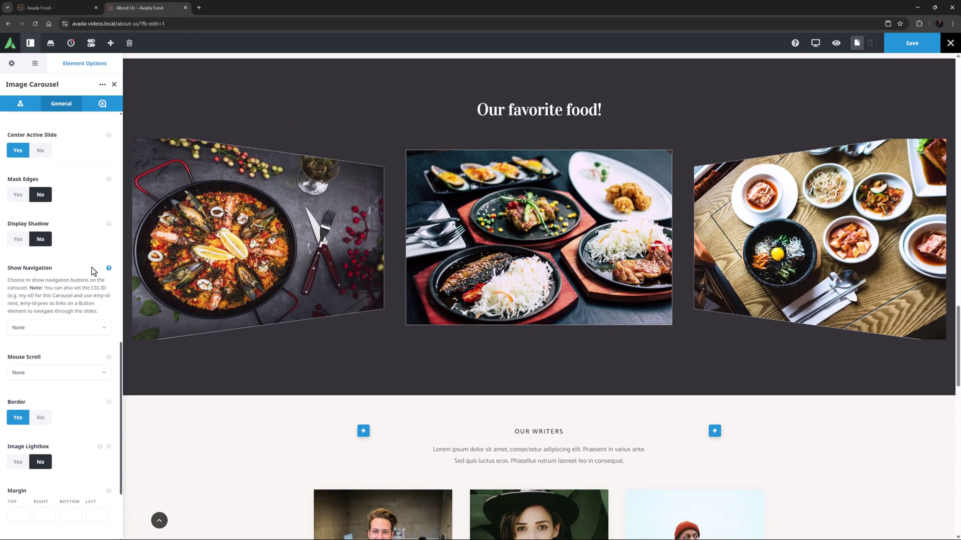
pyautogui.scroll(-3, 42, 339)
pyautogui.click(19, 526)
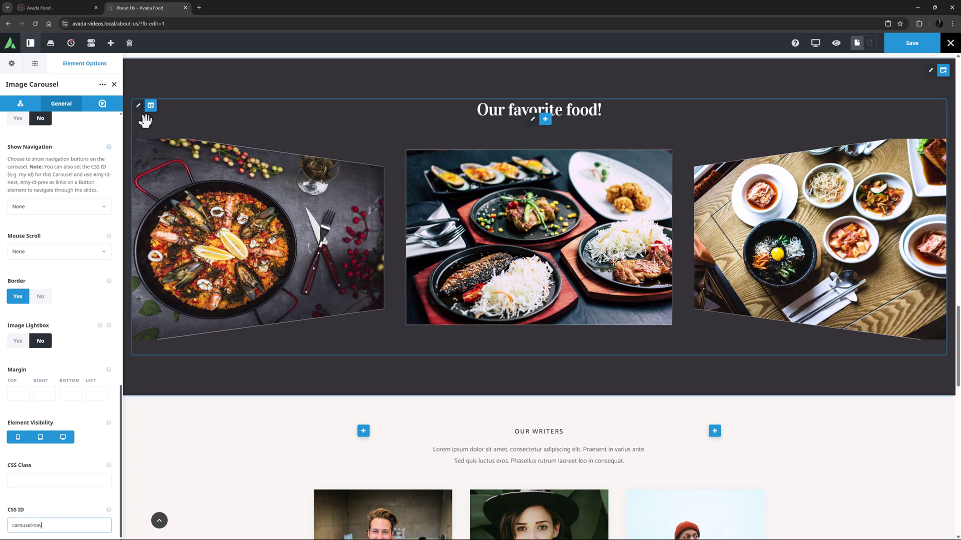
# Step: Insert the saved Buttons Nav library column below the carousel
pyautogui.click(151, 106)
pyautogui.click(151, 105)
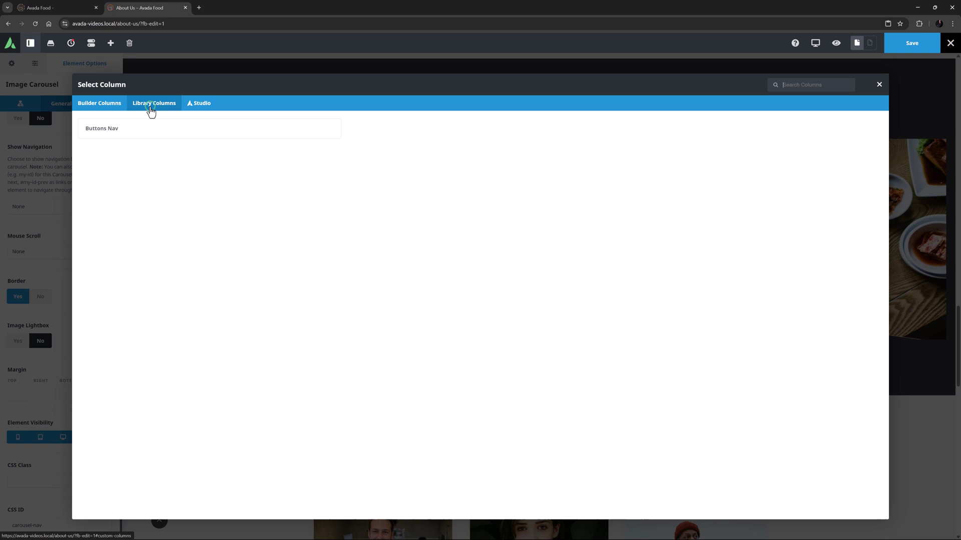
pyautogui.click(118, 134)
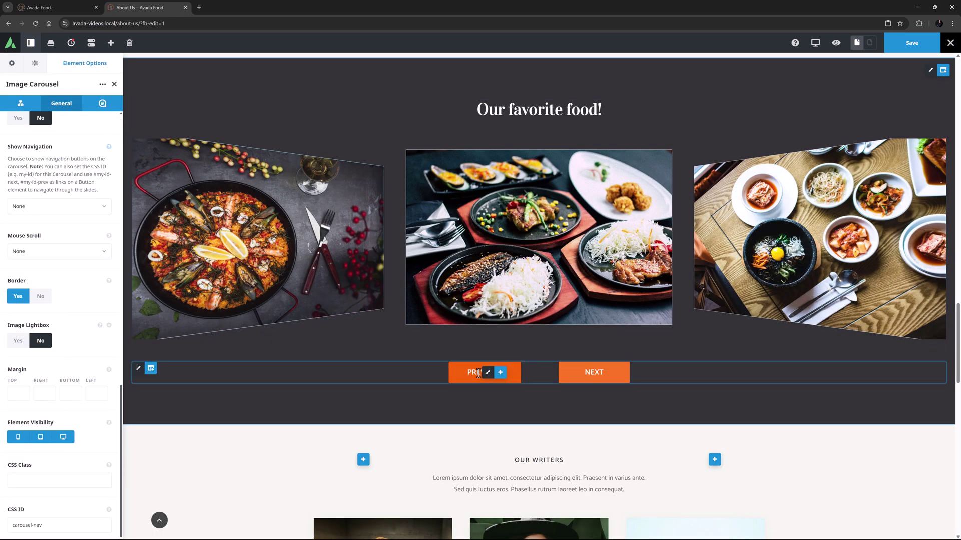
# Step: Inspect the Previous and Next button URLs, then bring up the History menu to undo back to arrows
pyautogui.click(490, 375)
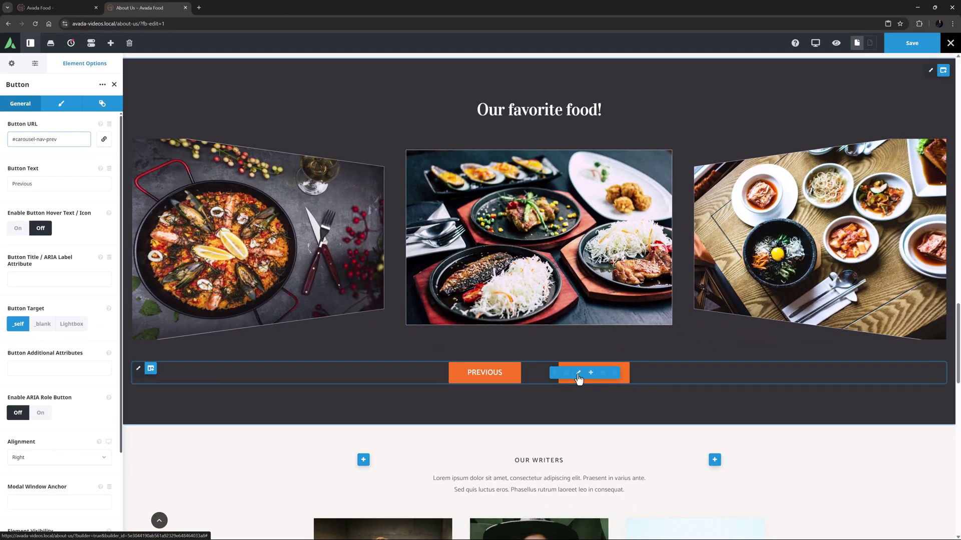
pyautogui.click(579, 373)
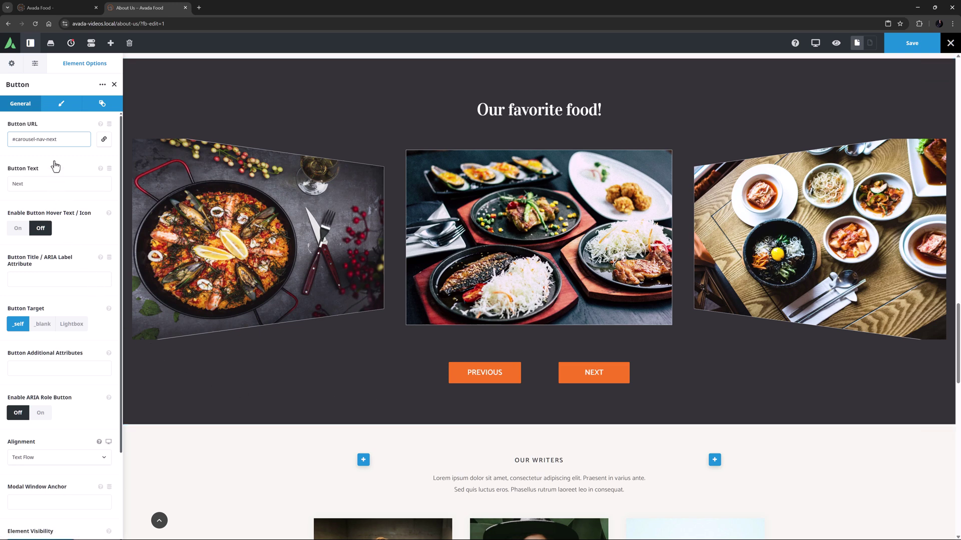
pyautogui.click(71, 43)
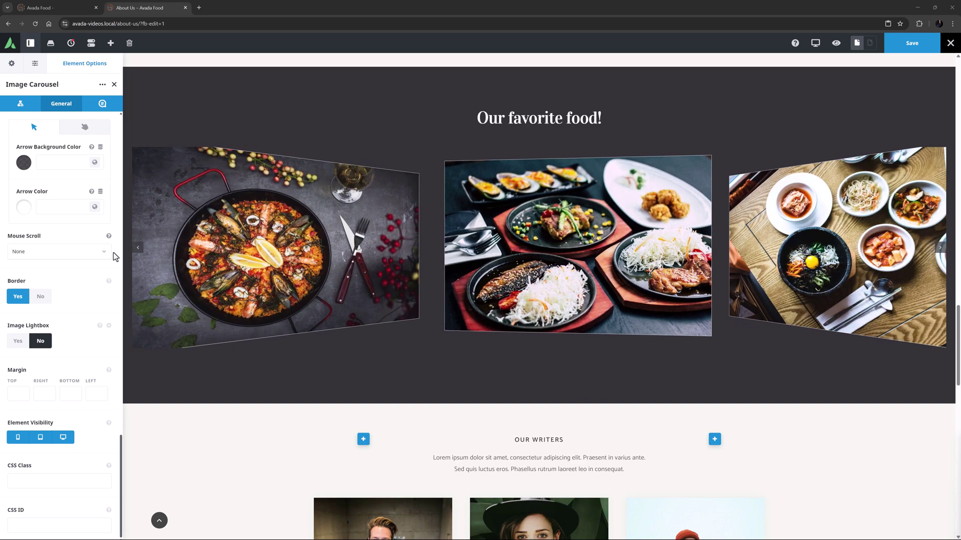
pyautogui.click(82, 259)
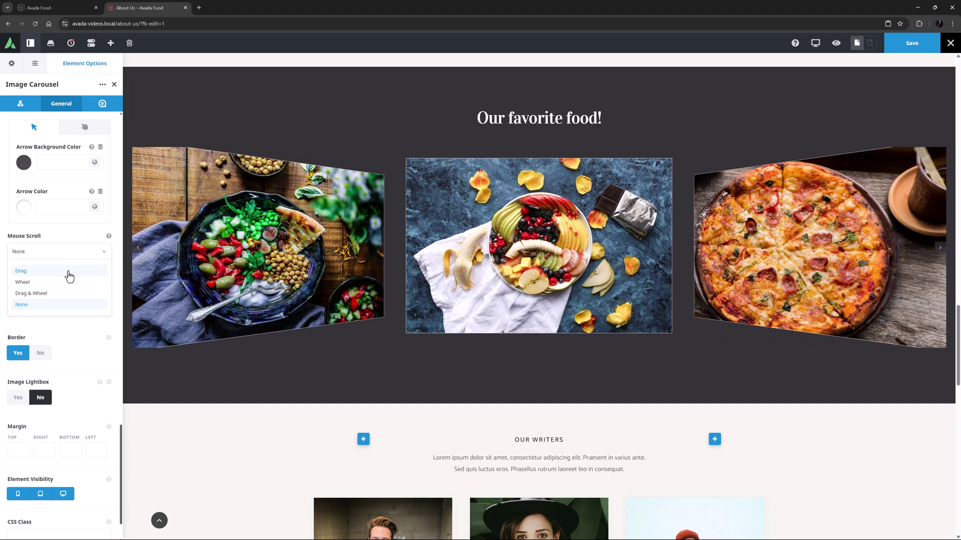
pyautogui.click(69, 275)
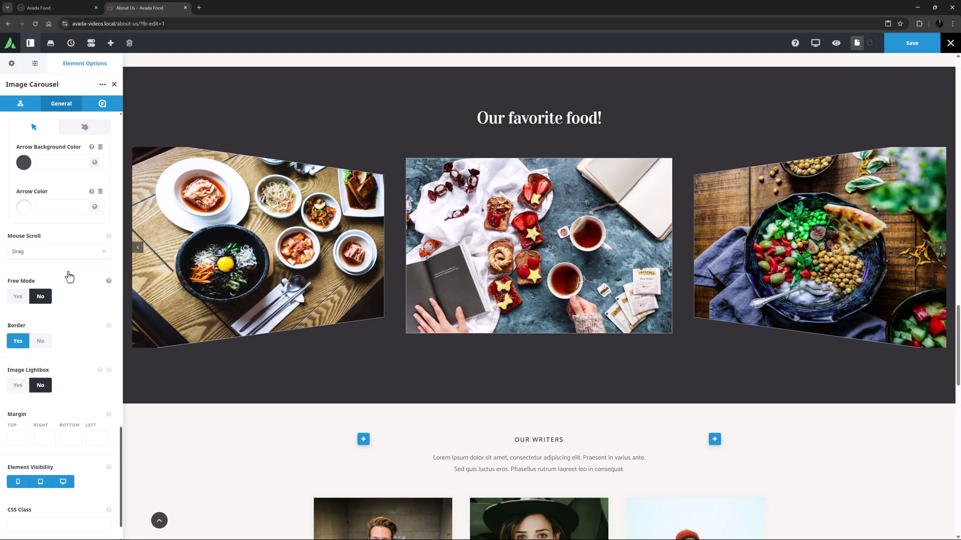
pyautogui.click(69, 253)
pyautogui.click(50, 309)
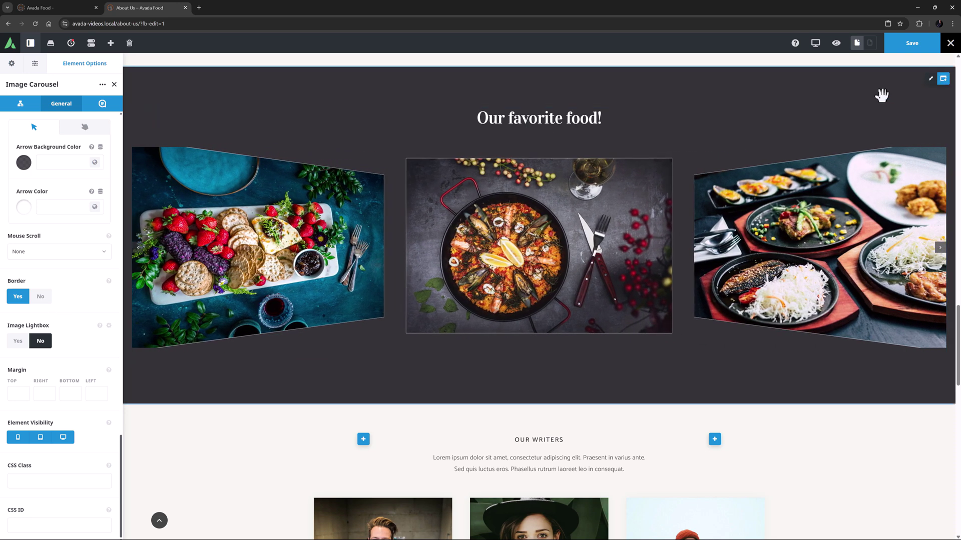
# Step: Set the food section's Interior Content Width to Site Width and the carousel Layout to Cards
pyautogui.click(931, 80)
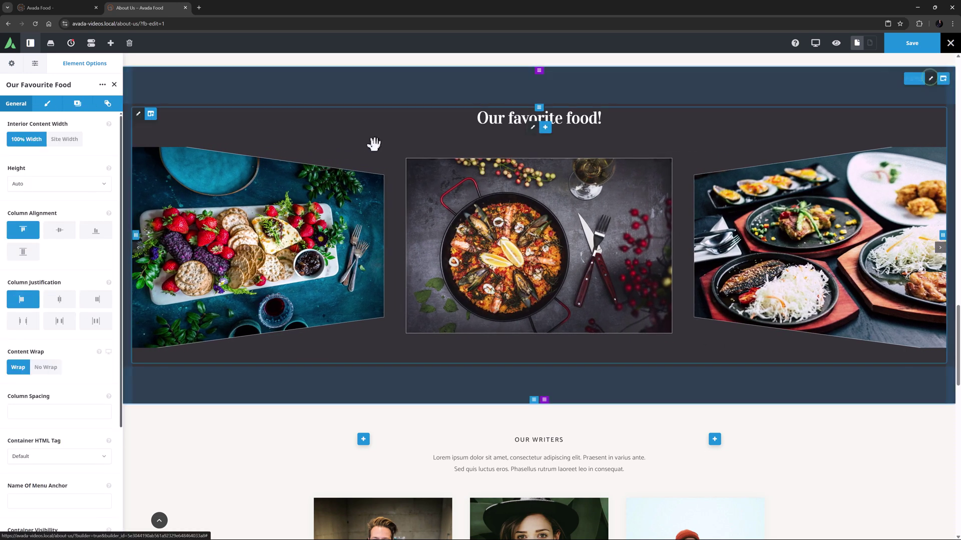
pyautogui.click(62, 142)
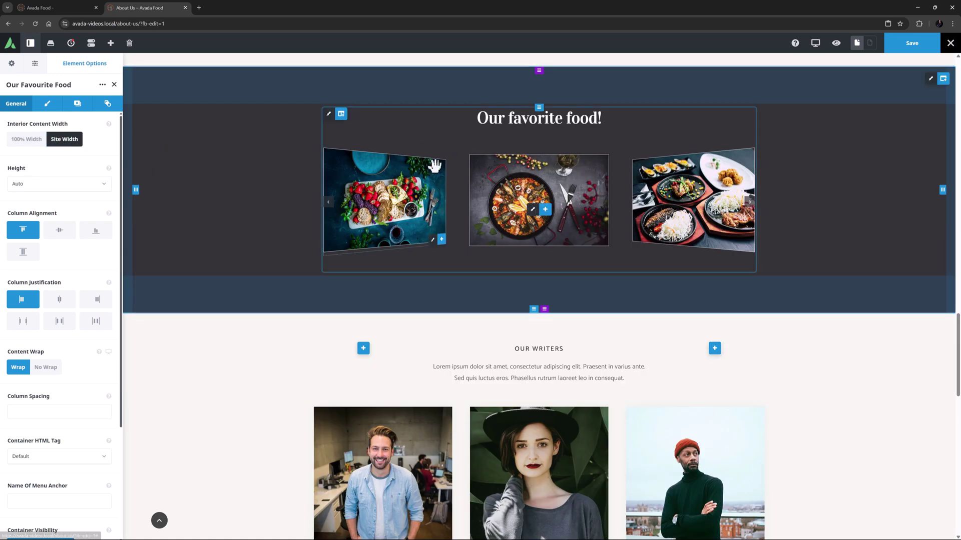
pyautogui.click(533, 210)
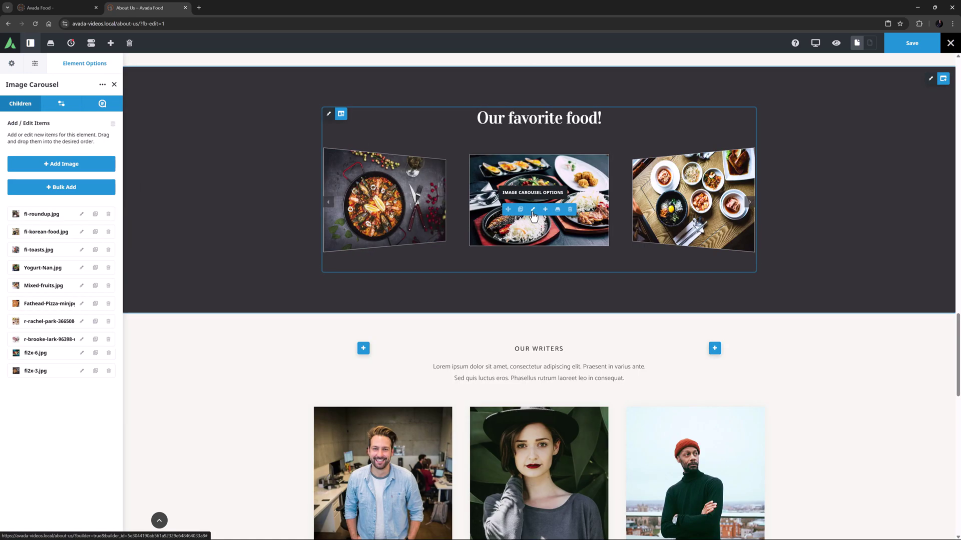
pyautogui.click(57, 103)
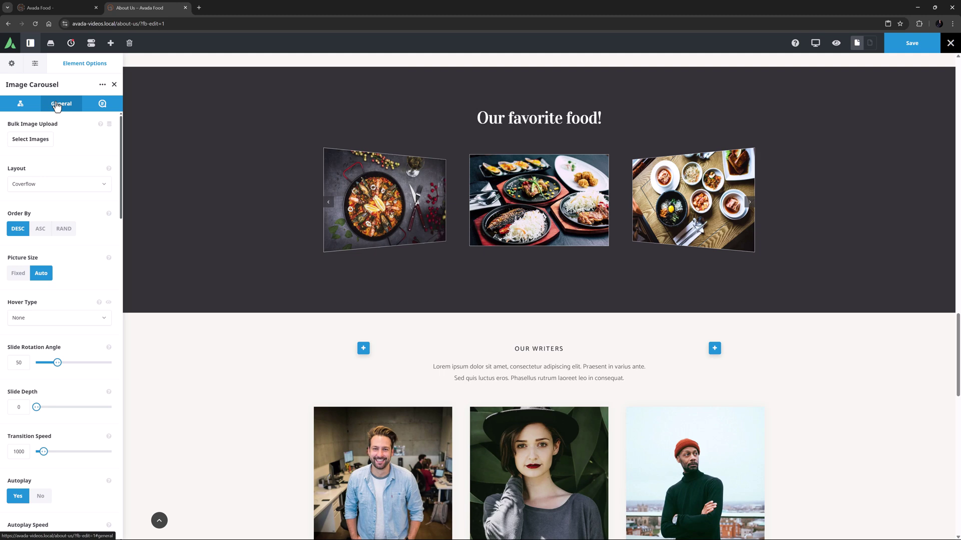
pyautogui.click(47, 184)
pyautogui.click(46, 239)
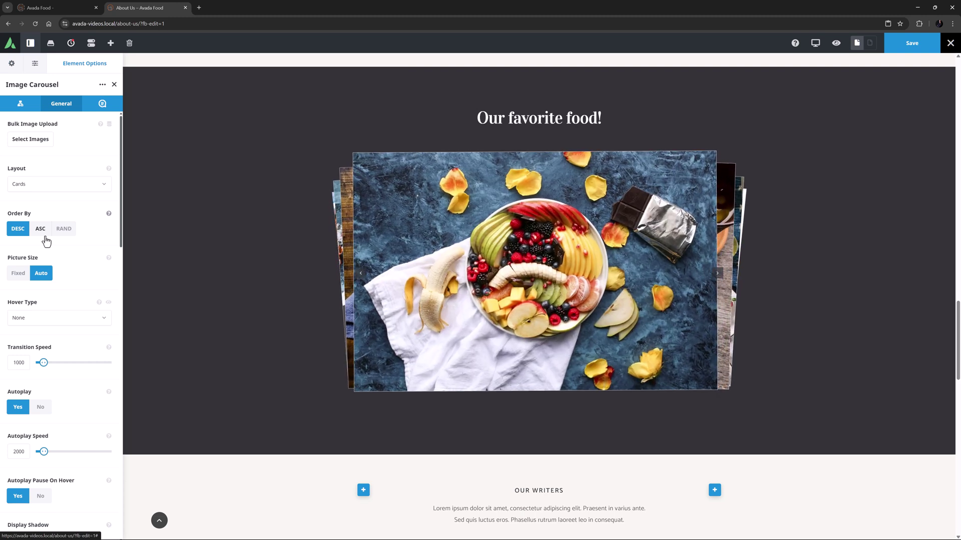
# Step: Switch the carousel layout to Slider and try the Flip and Flip Vertically transitions
pyautogui.click(34, 185)
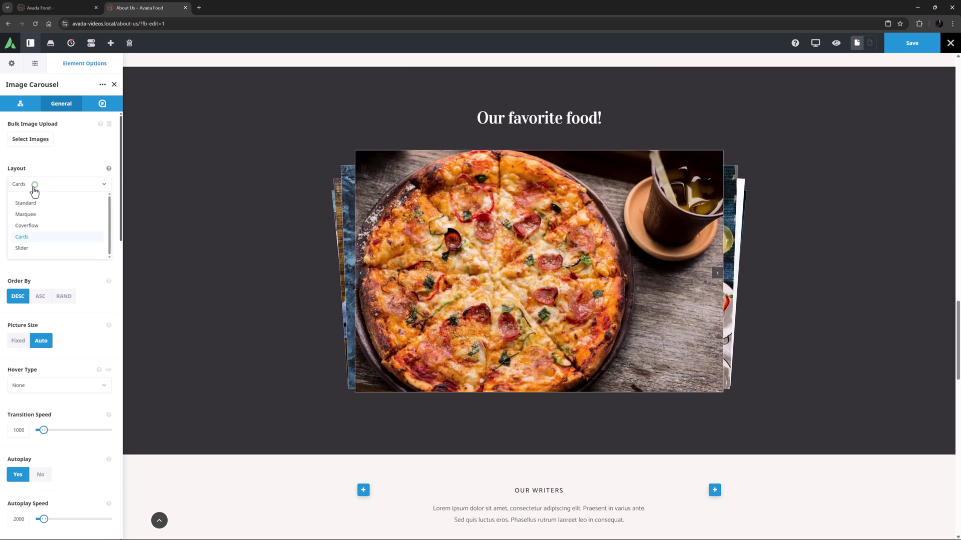
pyautogui.click(21, 249)
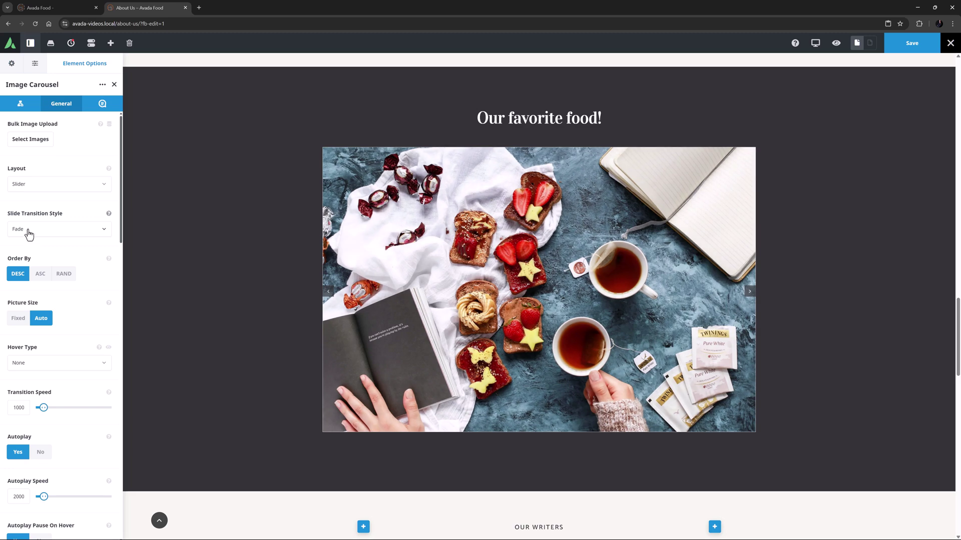
pyautogui.click(26, 232)
pyautogui.click(28, 257)
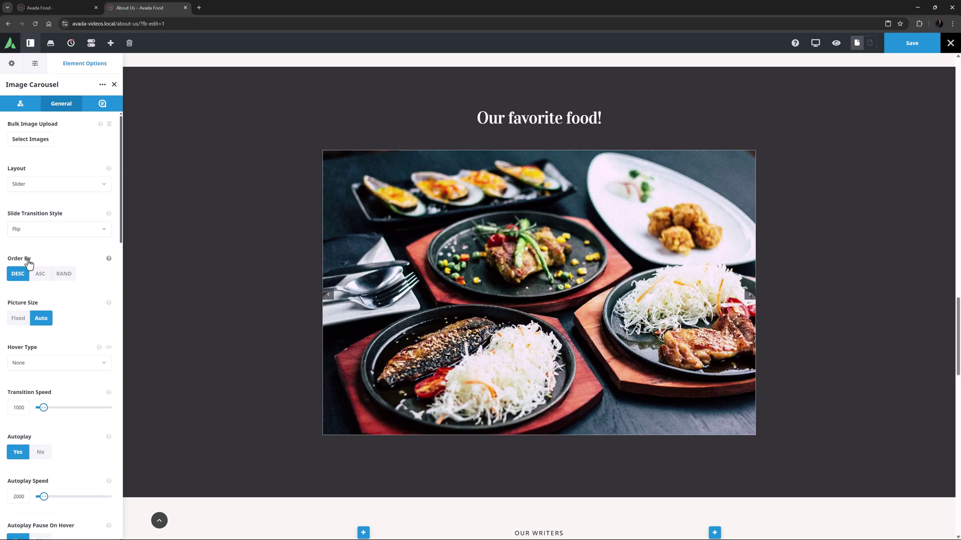
pyautogui.click(27, 233)
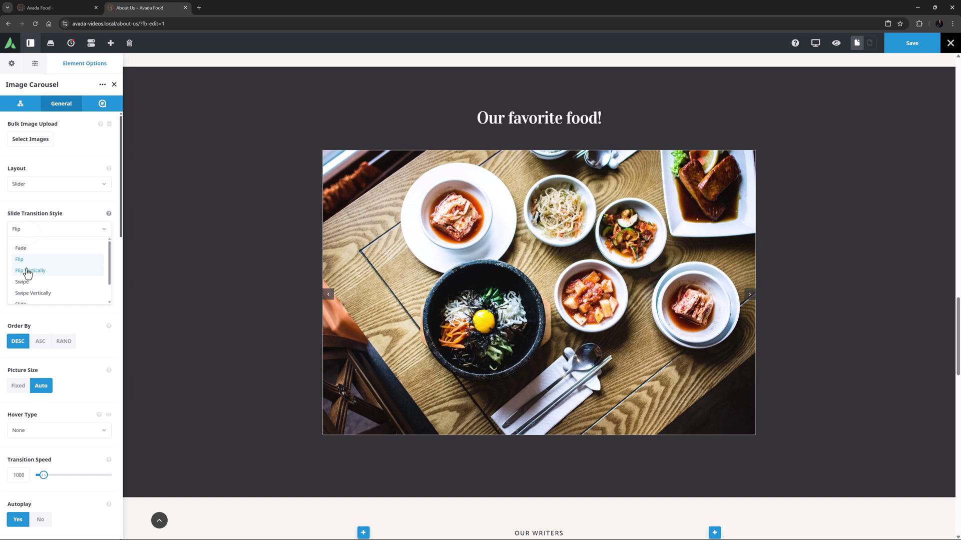
pyautogui.click(27, 272)
# Step: Try Swipe, Swipe Vertically and Slide transitions, finally choosing Slide Vertically
pyautogui.click(28, 234)
pyautogui.click(26, 281)
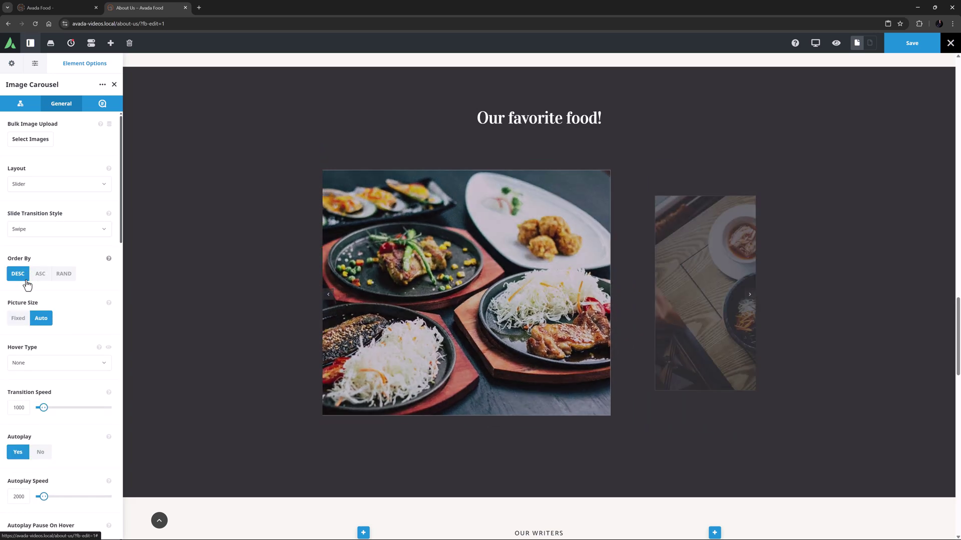
pyautogui.click(32, 228)
pyautogui.click(30, 293)
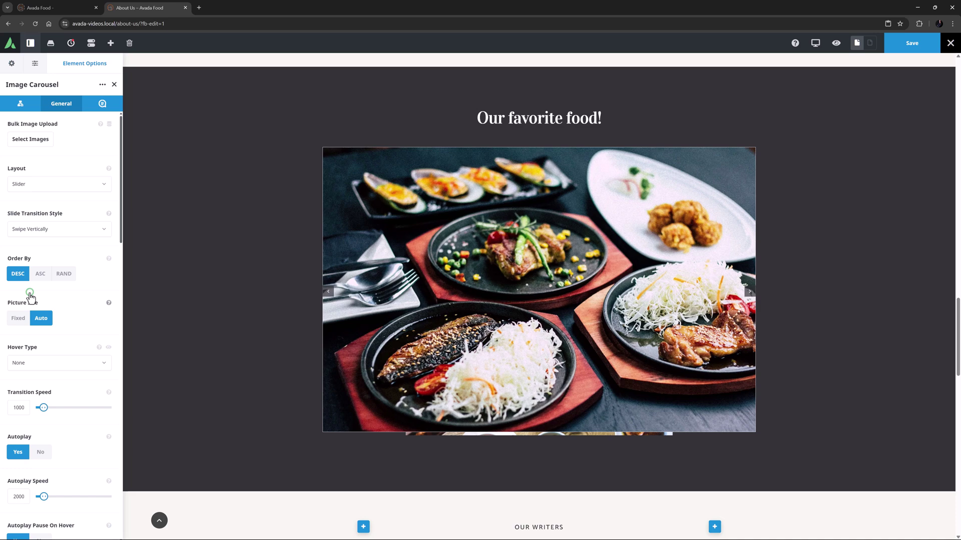
pyautogui.click(31, 230)
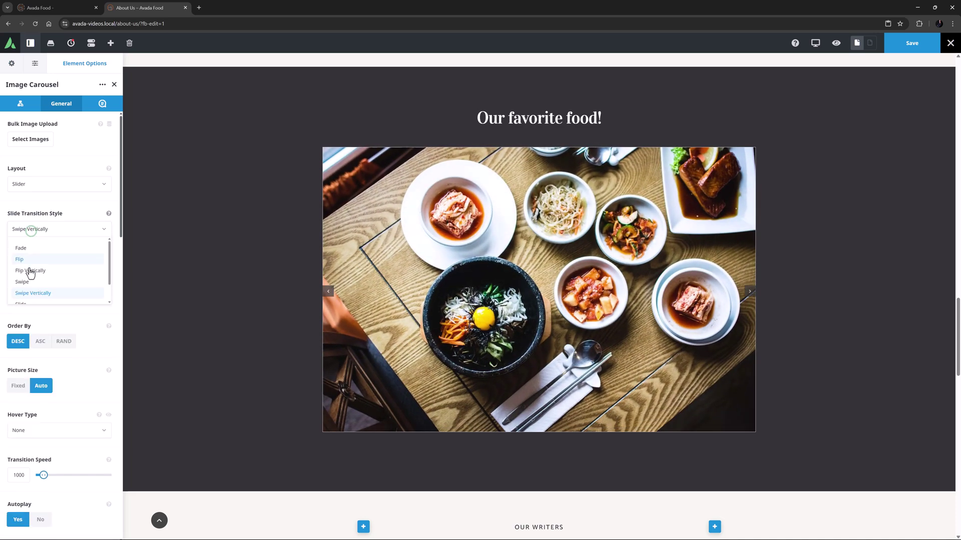
pyautogui.scroll(-1, 30, 275)
pyautogui.click(25, 285)
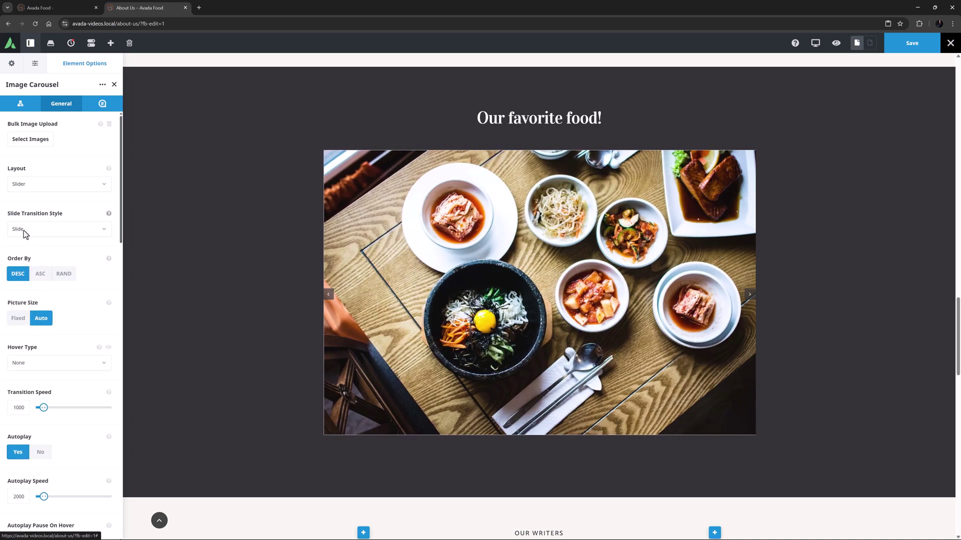
pyautogui.click(26, 231)
pyautogui.click(26, 296)
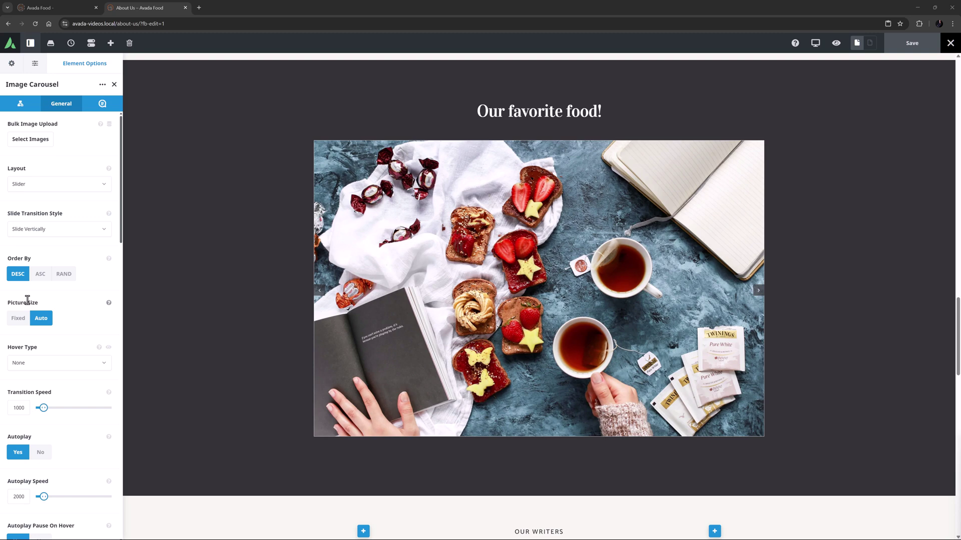
# Step: Change the carousel layout to Coverflow and the container's Interior Content Width to 100% Width
pyautogui.click(39, 186)
pyautogui.click(27, 226)
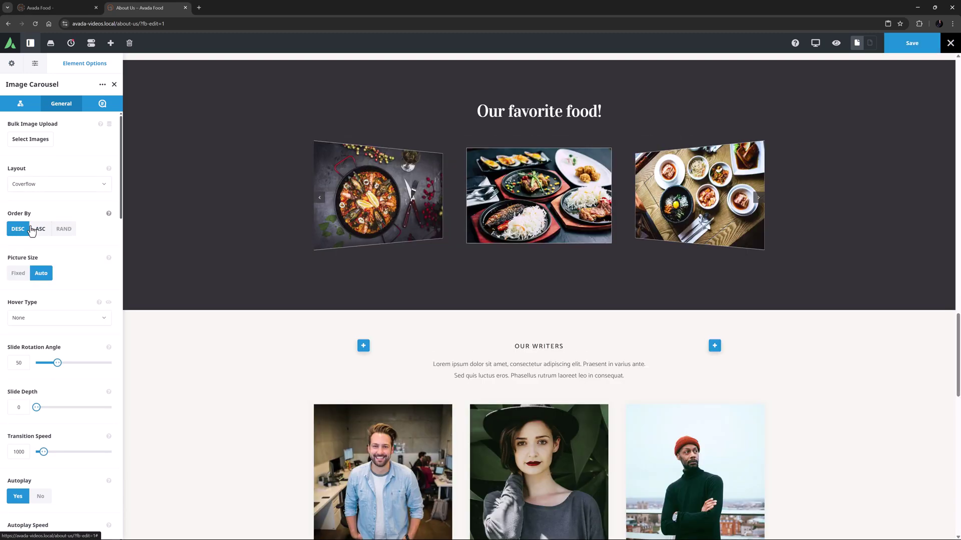
pyautogui.click(937, 73)
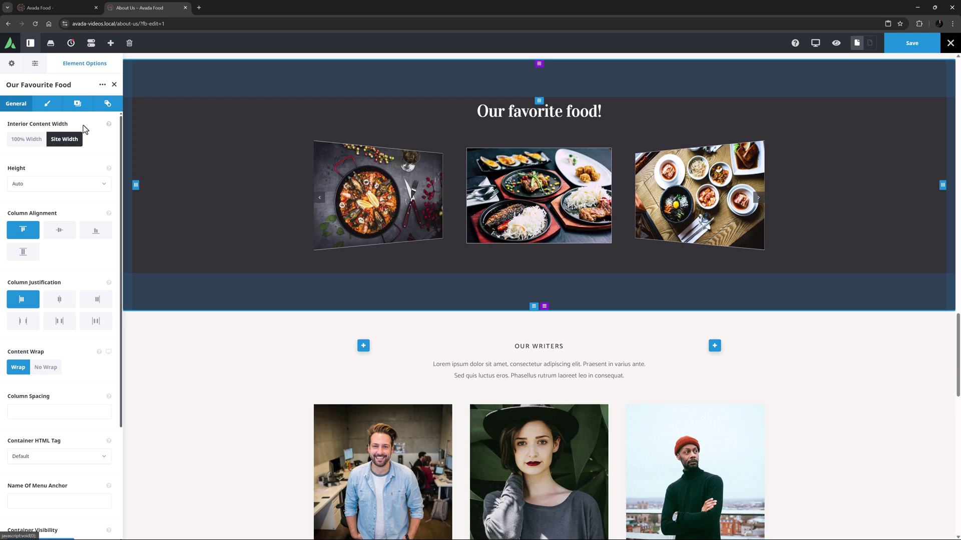
pyautogui.click(36, 141)
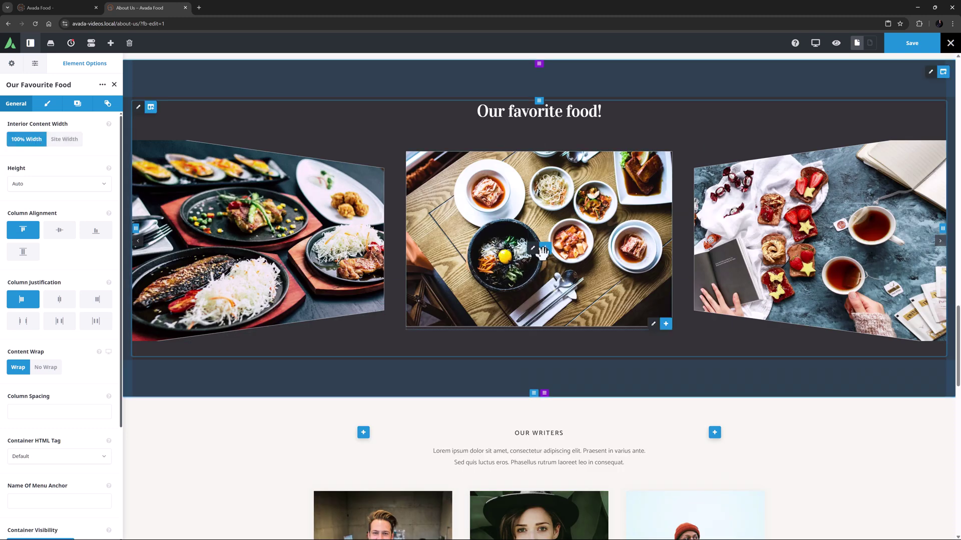
# Step: Give the carousel Navin-style captions and a Color 7 image overlay
pyautogui.click(533, 248)
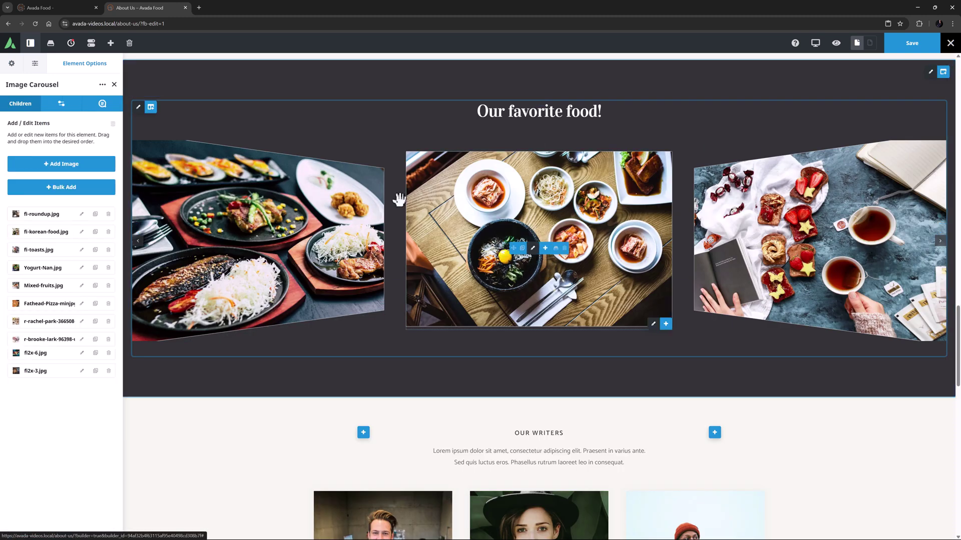
pyautogui.click(98, 110)
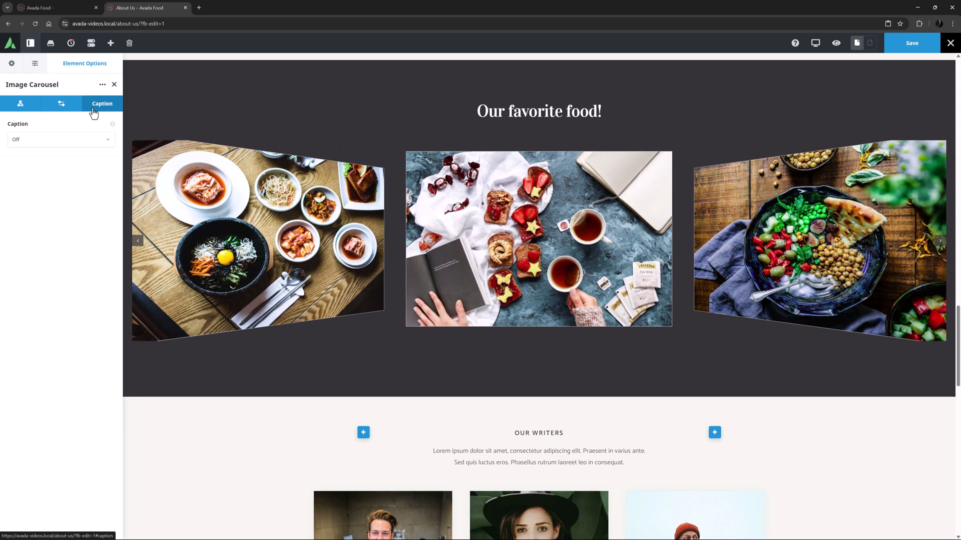
pyautogui.click(70, 141)
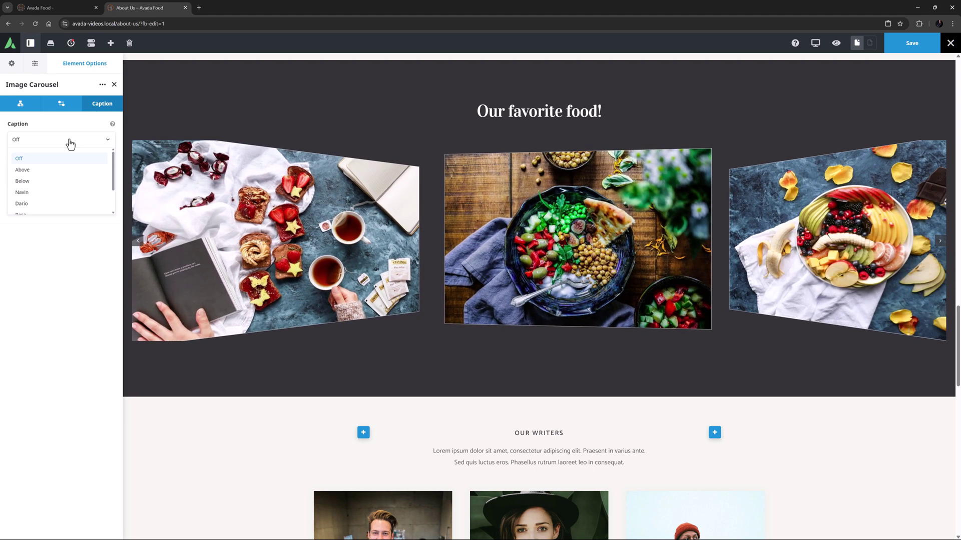
pyautogui.click(52, 192)
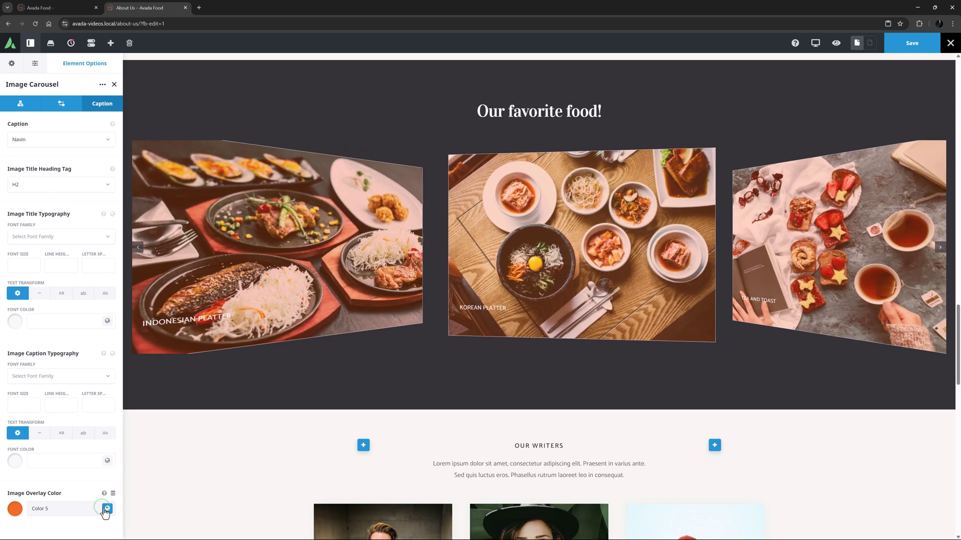
pyautogui.click(107, 510)
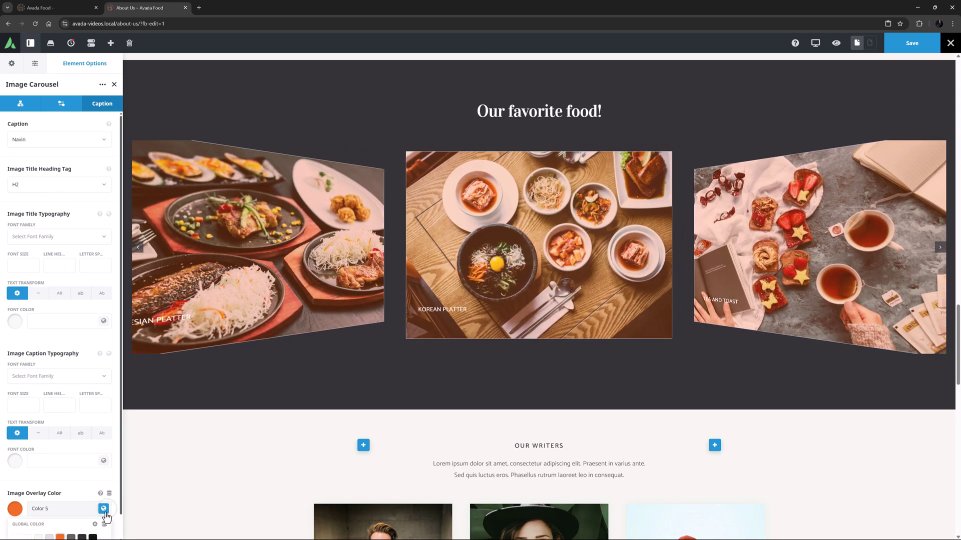
pyautogui.click(83, 537)
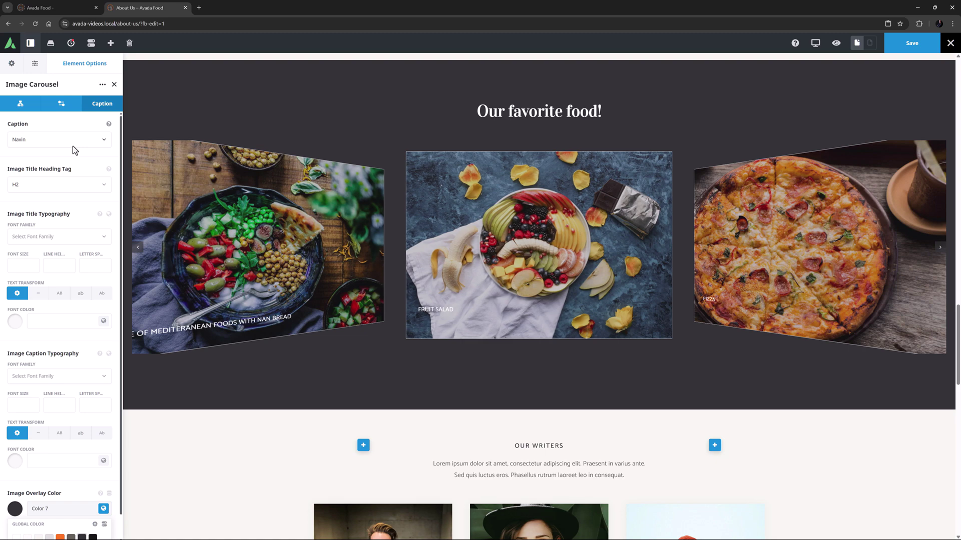
# Step: Set Image Lightbox to Yes in the carousel's General options
pyautogui.click(61, 103)
pyautogui.scroll(-20, 61, 103)
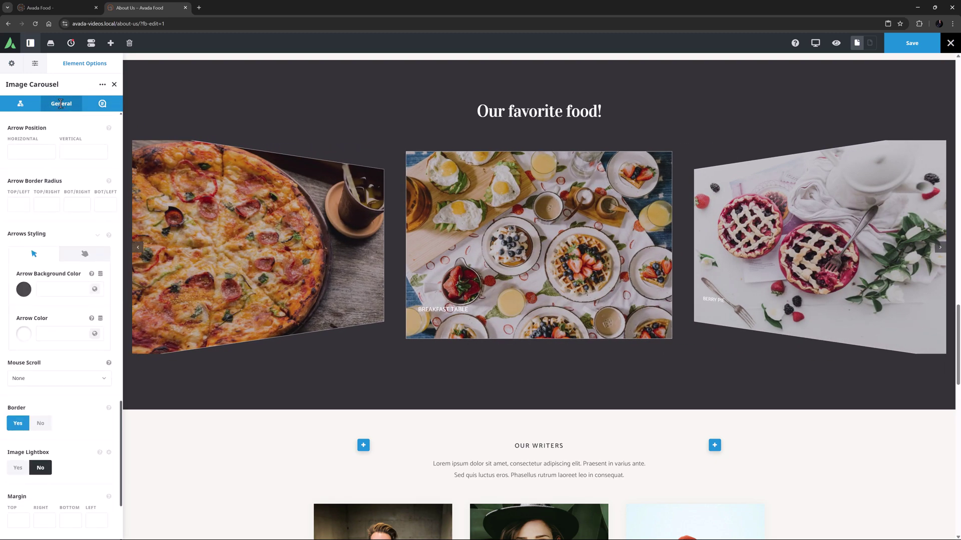
pyautogui.click(19, 468)
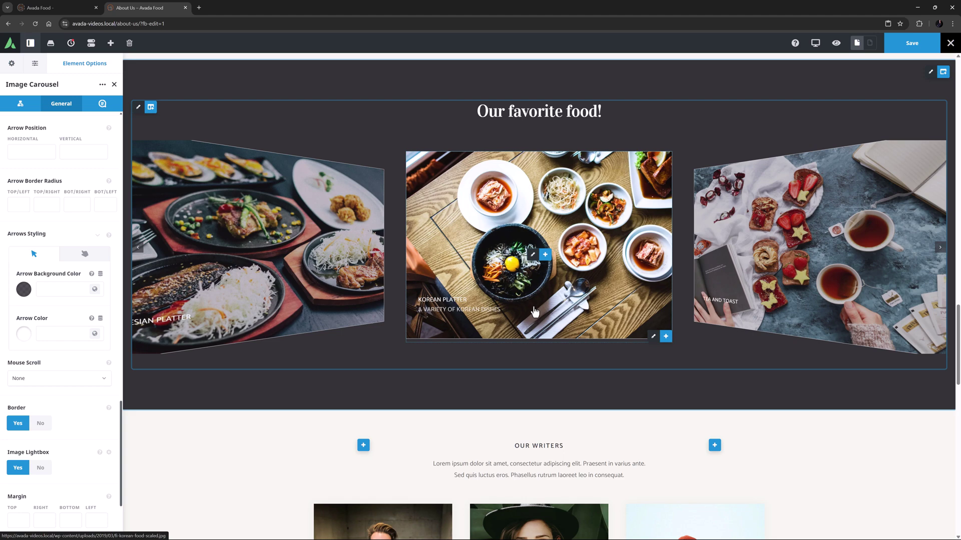
pyautogui.click(20, 103)
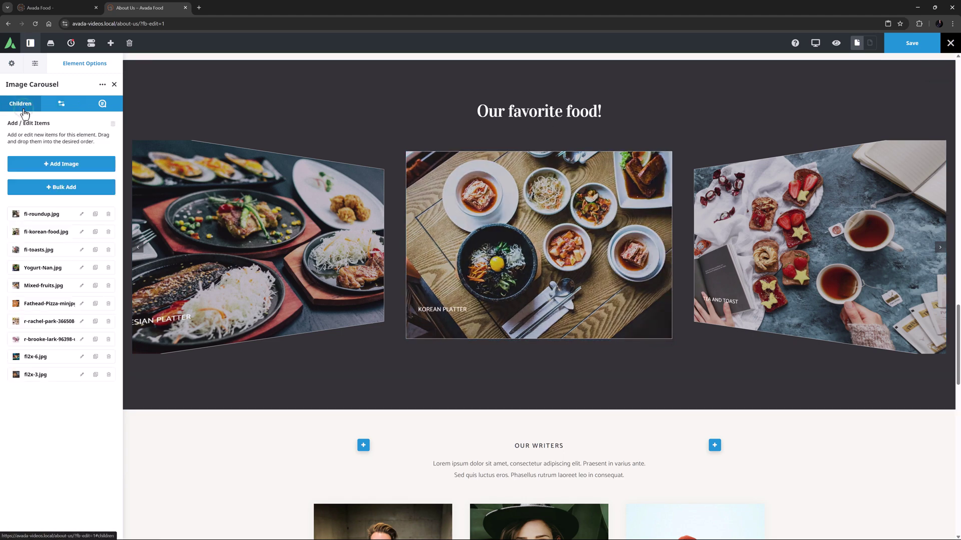
pyautogui.click(81, 375)
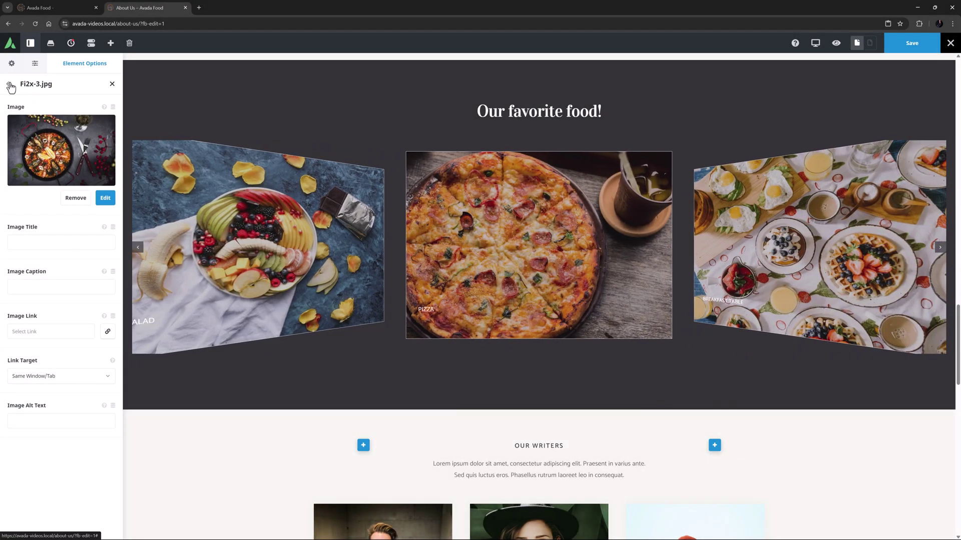
pyautogui.click(10, 85)
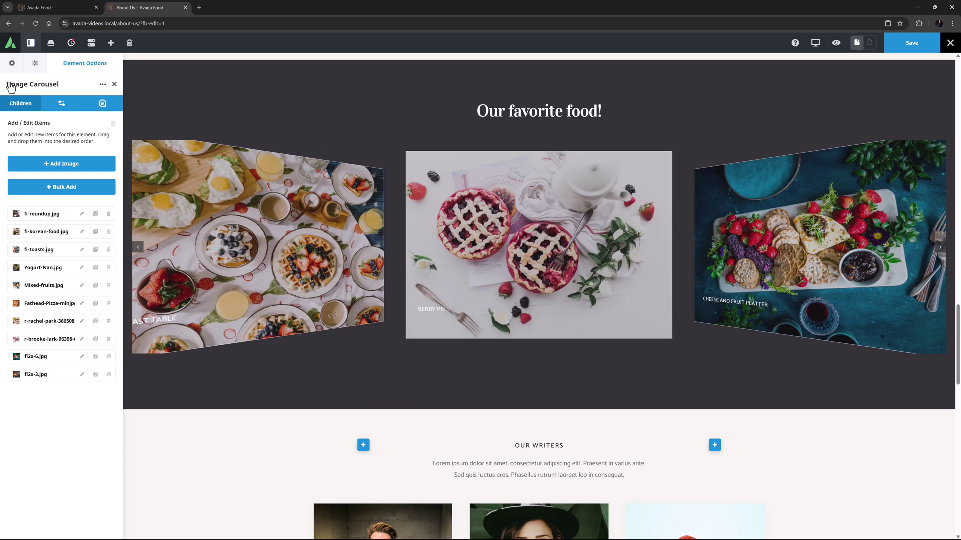
# Step: Save the page, then open and close a food photo's lightbox on the live About Us page
pyautogui.click(903, 44)
pyautogui.click(951, 43)
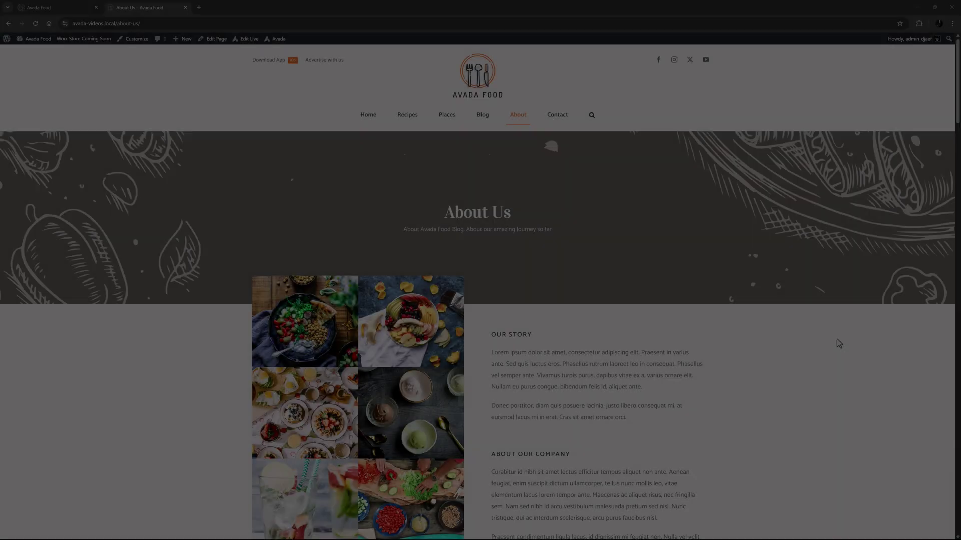
pyautogui.scroll(-20, 838, 343)
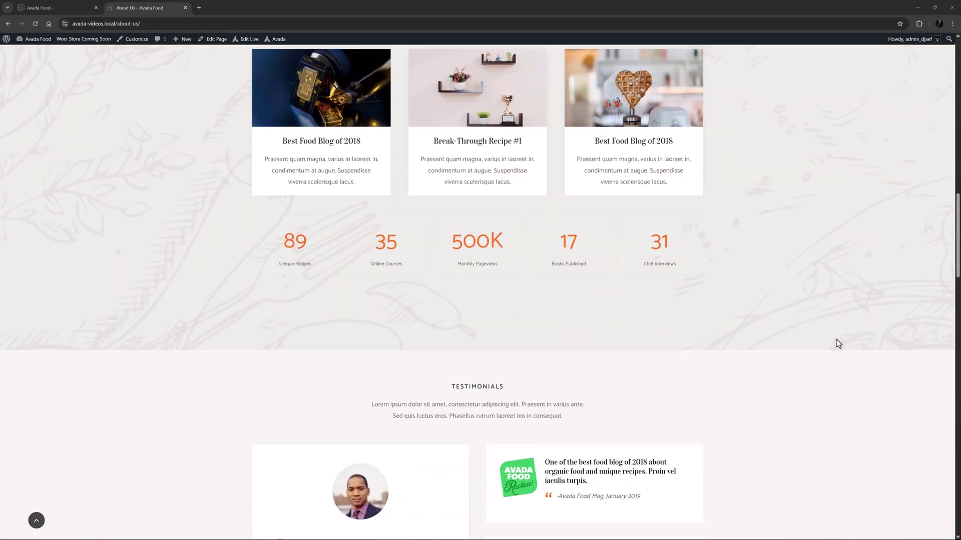
pyautogui.scroll(-3, 836, 338)
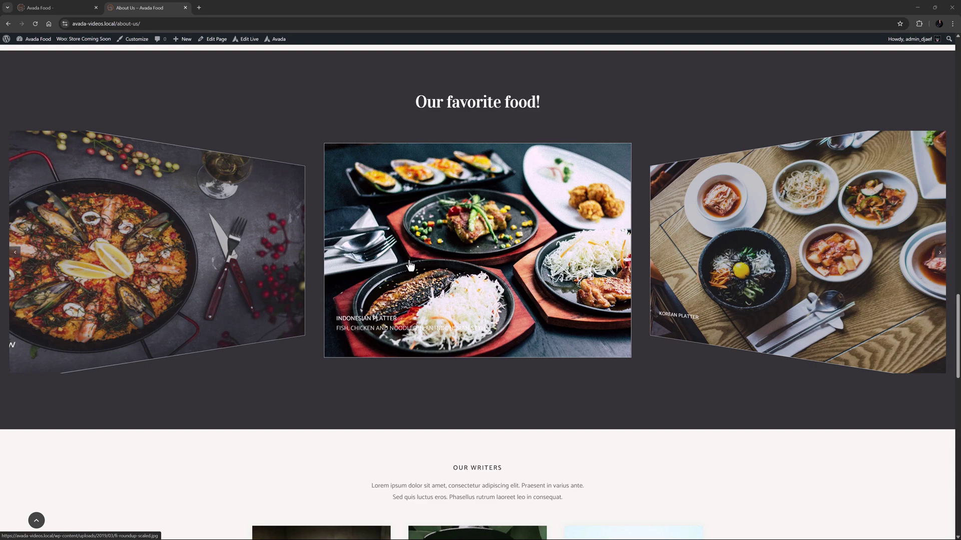
pyautogui.click(409, 265)
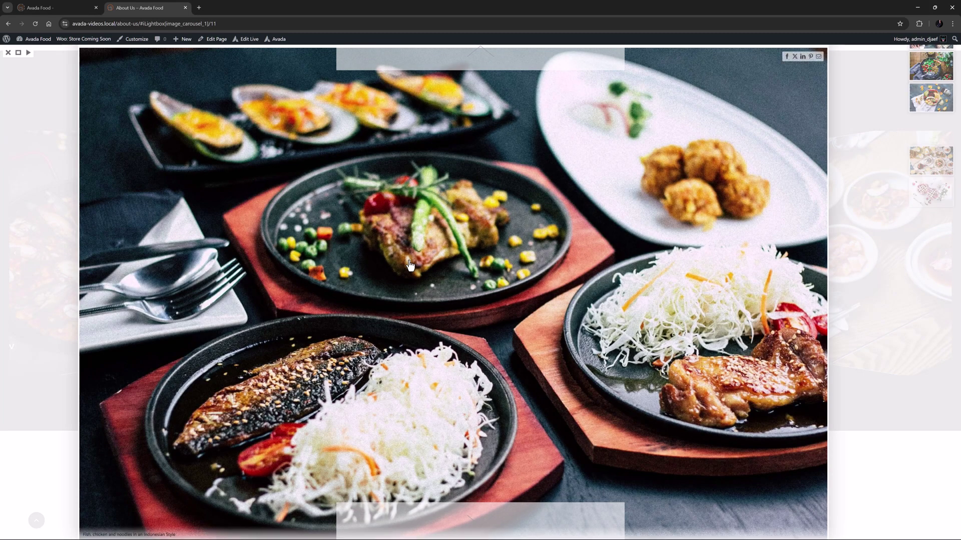
pyautogui.click(5, 53)
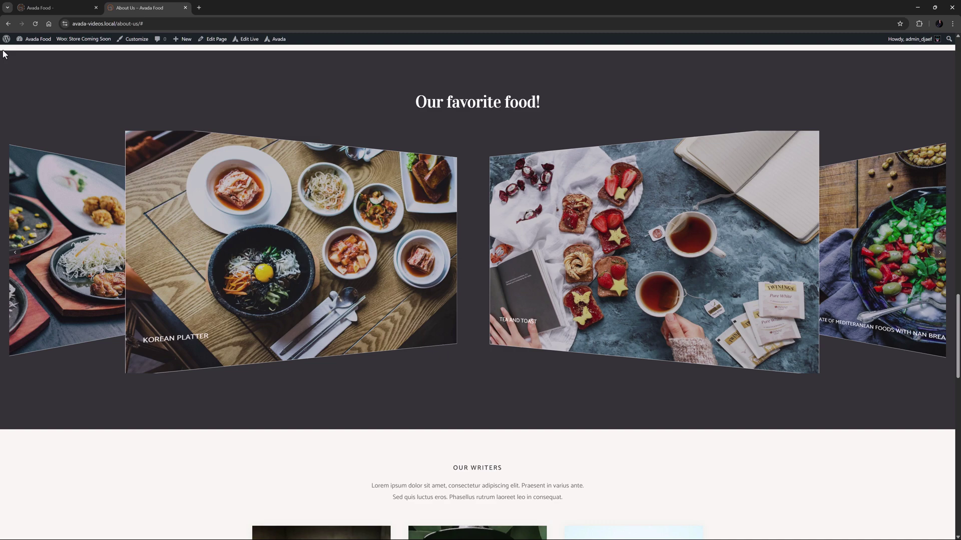